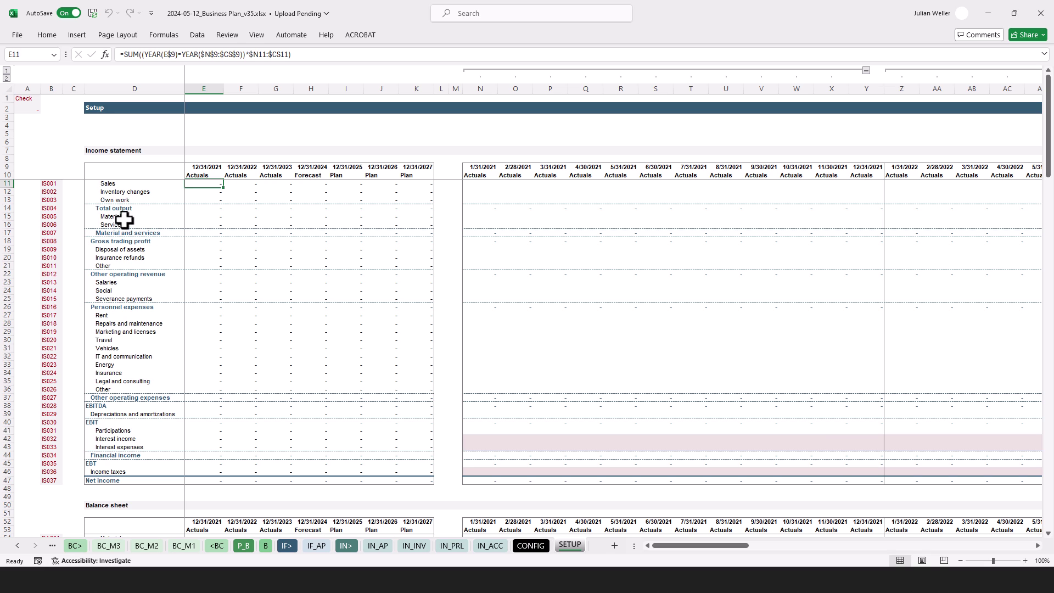
Point out the Net income row on the SETUP sheet's IS001–IS037 income statement
click(125, 481)
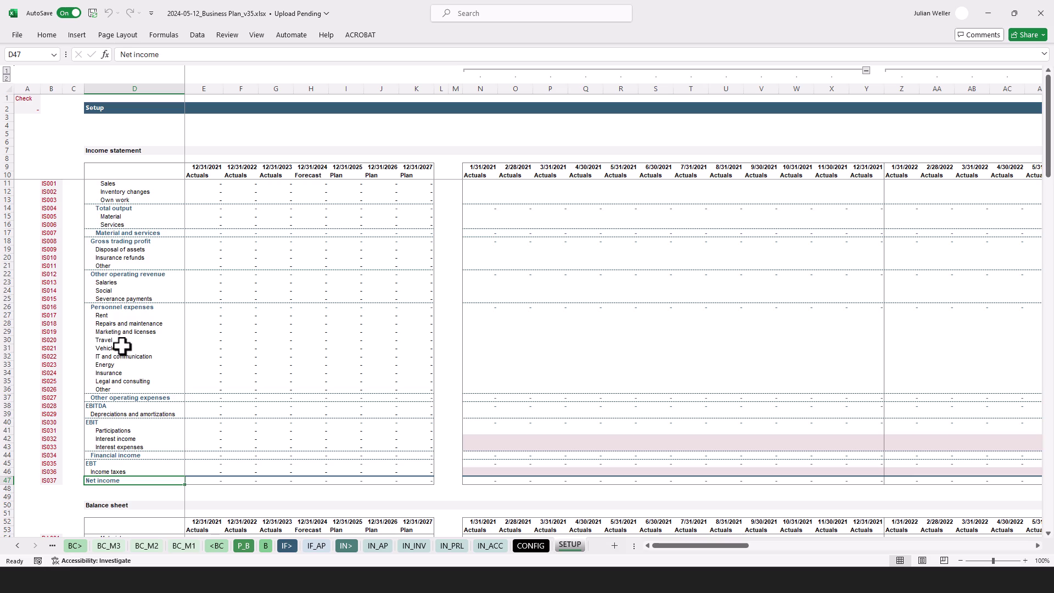
scroll(123, 346, down, 3)
scroll(122, 346, down, 11)
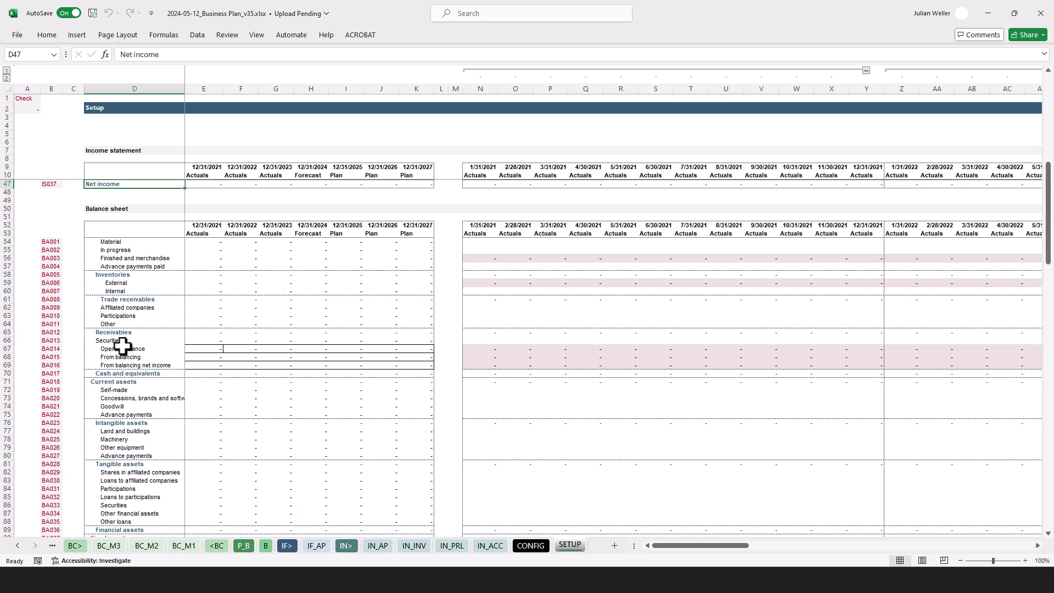
scroll(122, 345, down, 8)
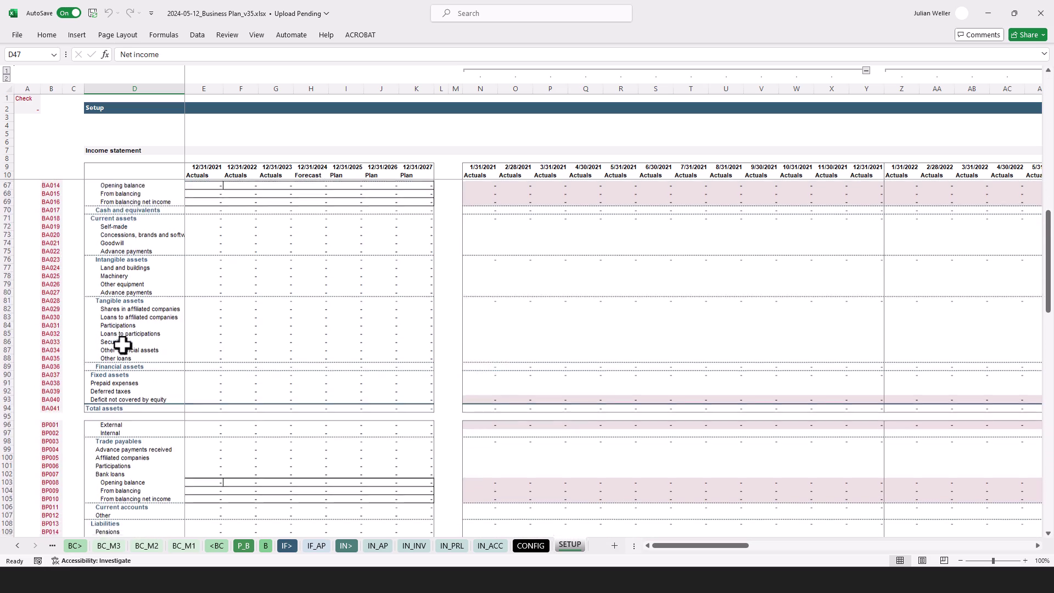
scroll(122, 344, down, 4)
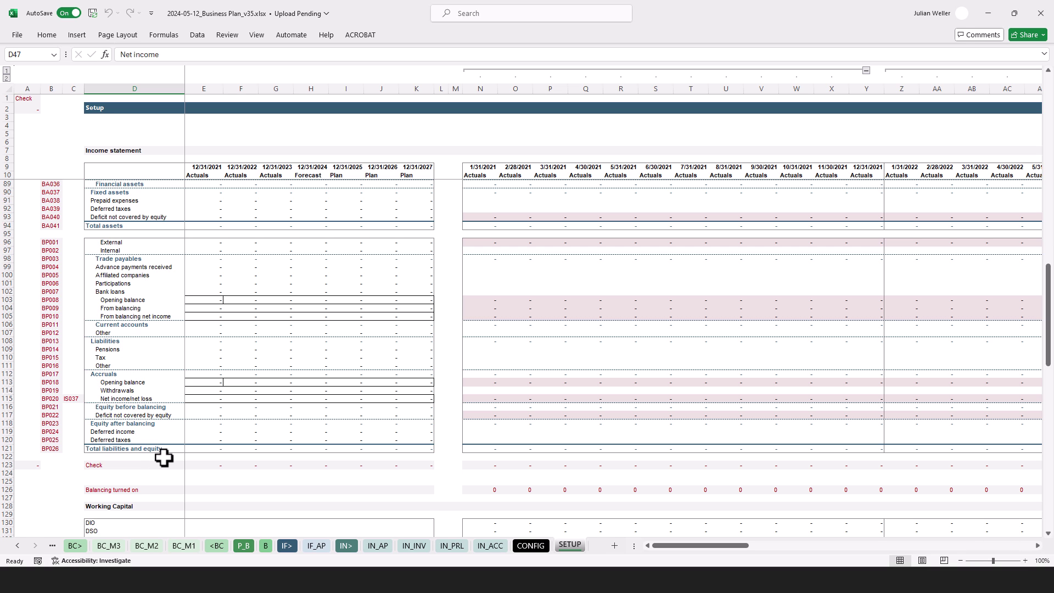
scroll(160, 428, down, 1)
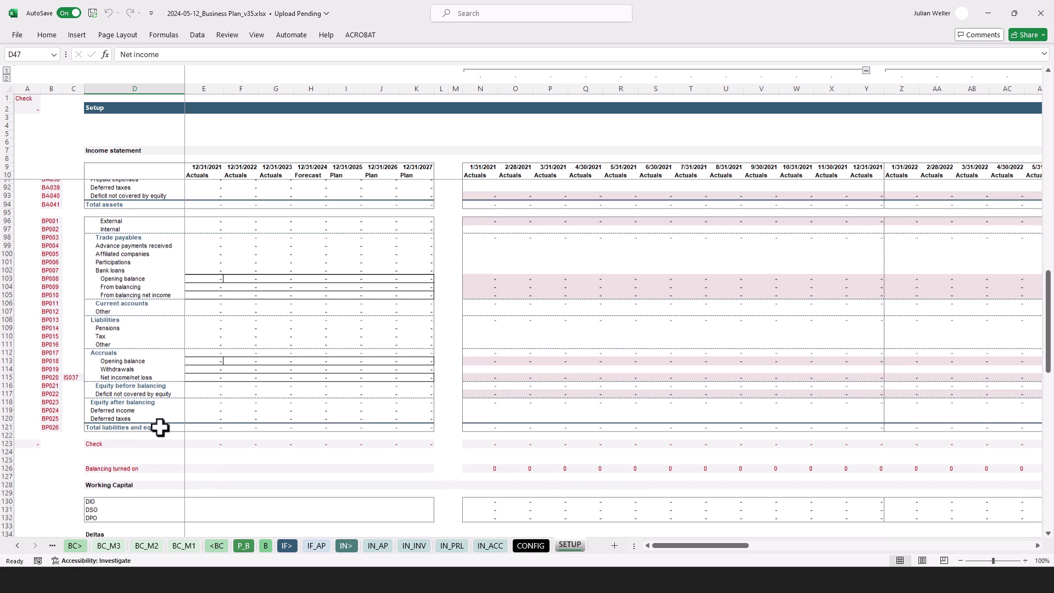
click(130, 442)
scroll(147, 428, down, 2)
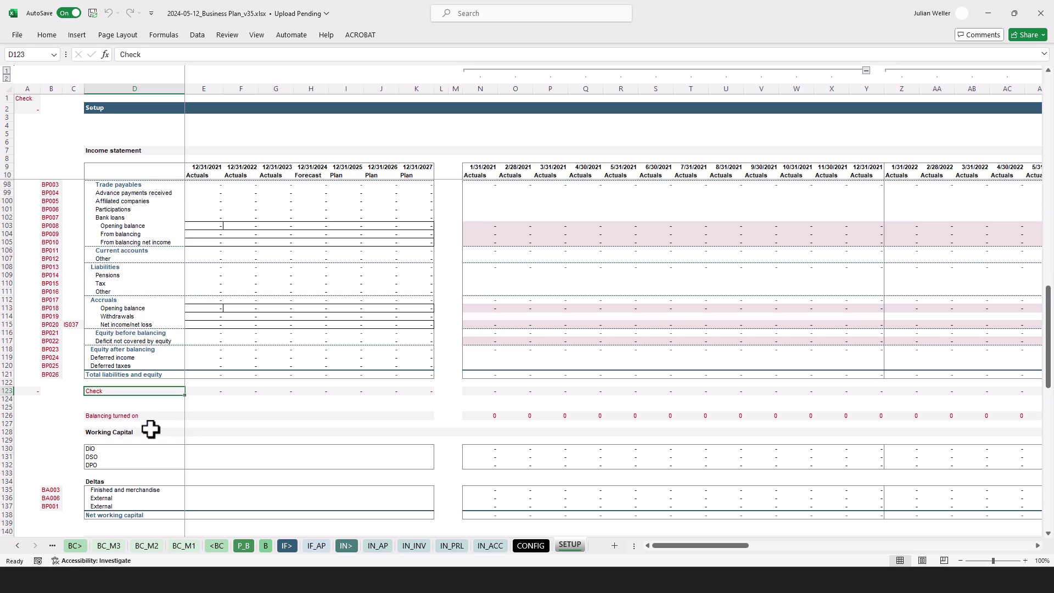
scroll(144, 417, down, 1)
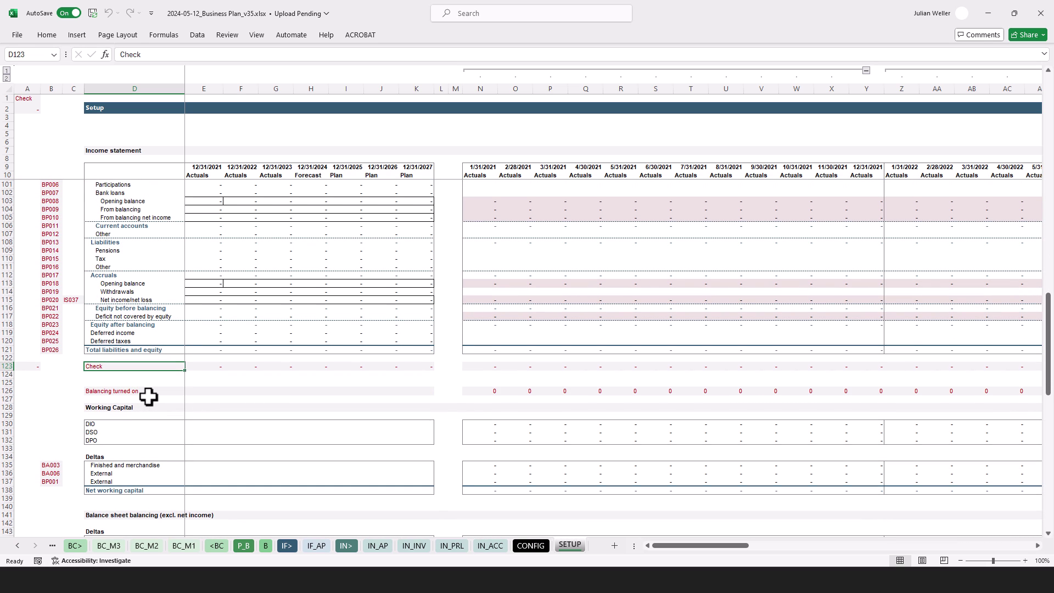
scroll(147, 389, down, 1)
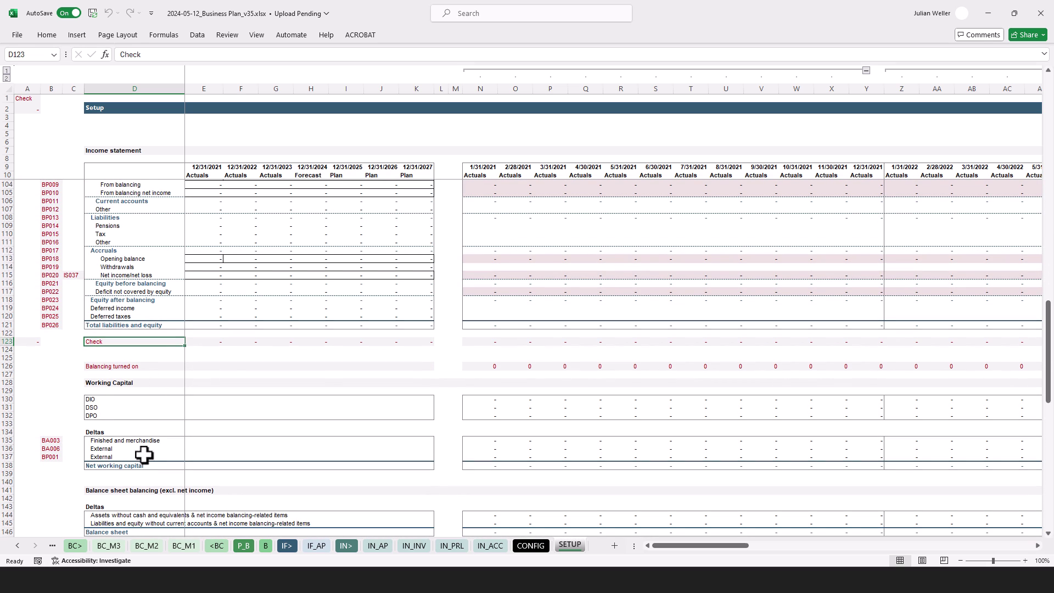
scroll(149, 402, down, 5)
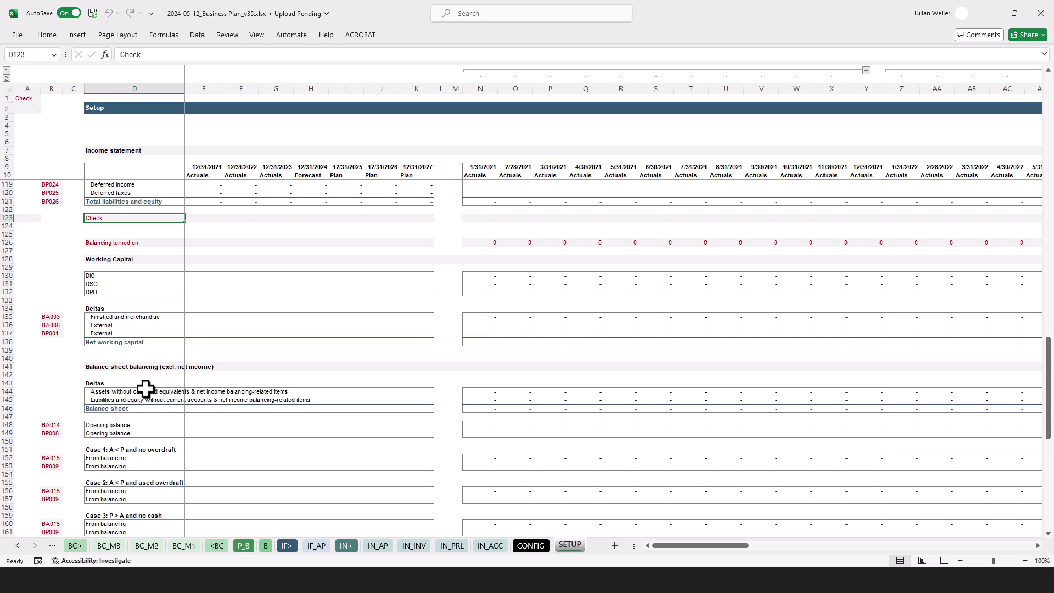
scroll(149, 427, down, 10)
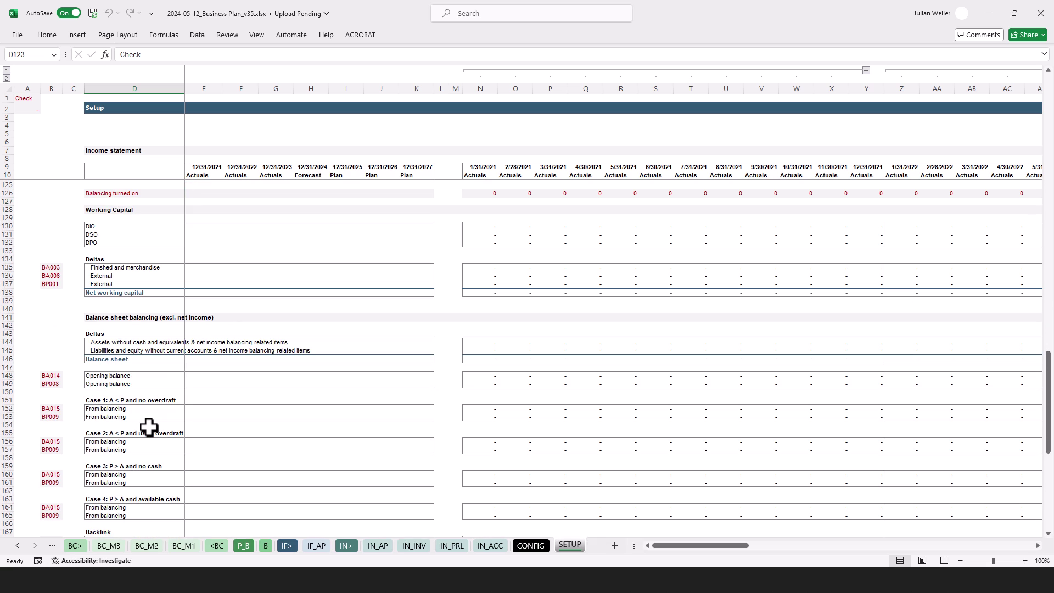
scroll(150, 427, down, 3)
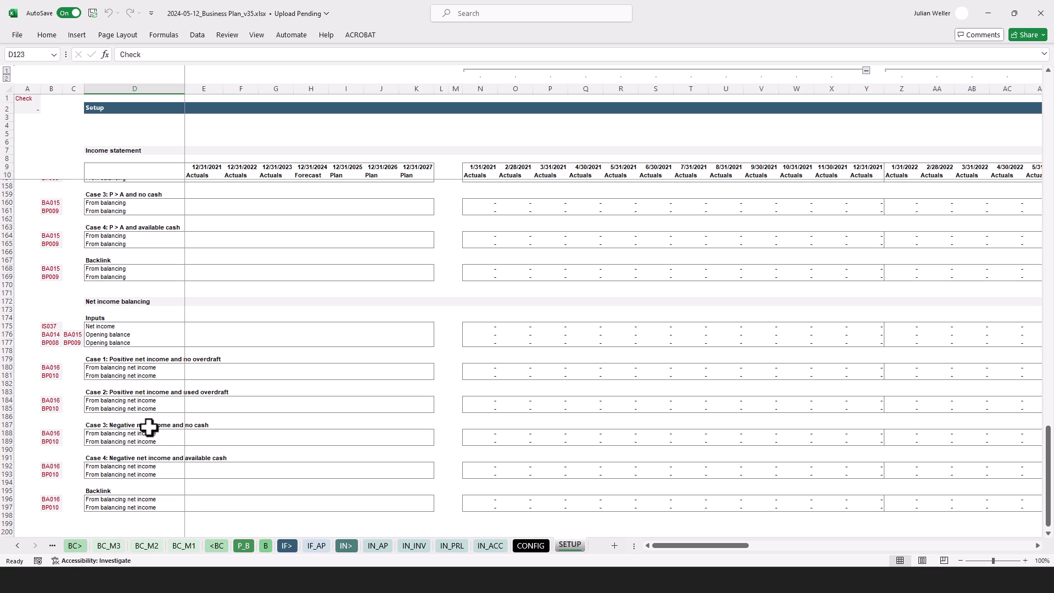
scroll(149, 427, up, 20)
drag(212, 169, 433, 172)
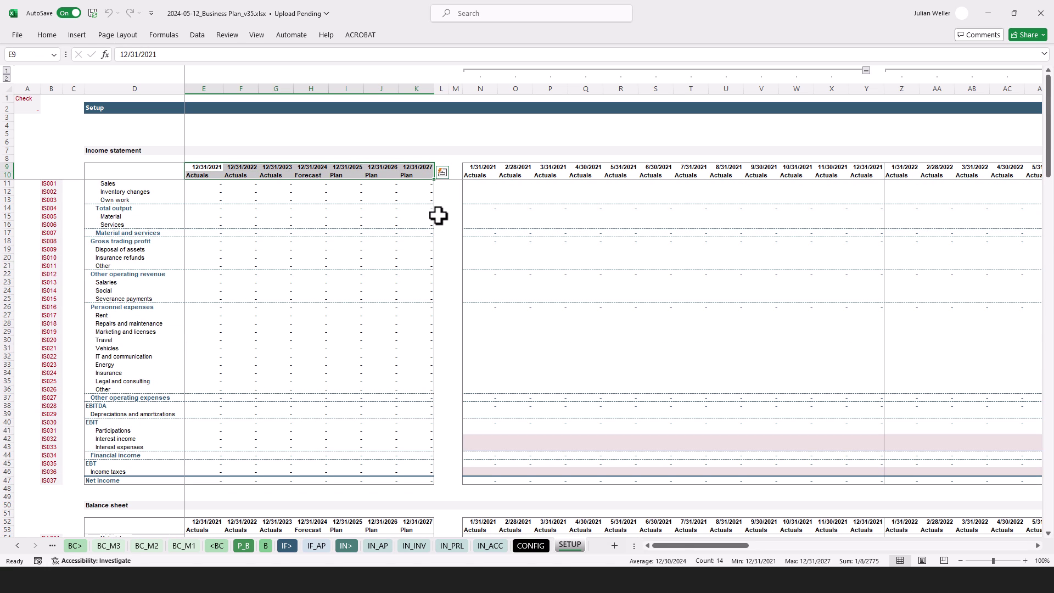
click(476, 167)
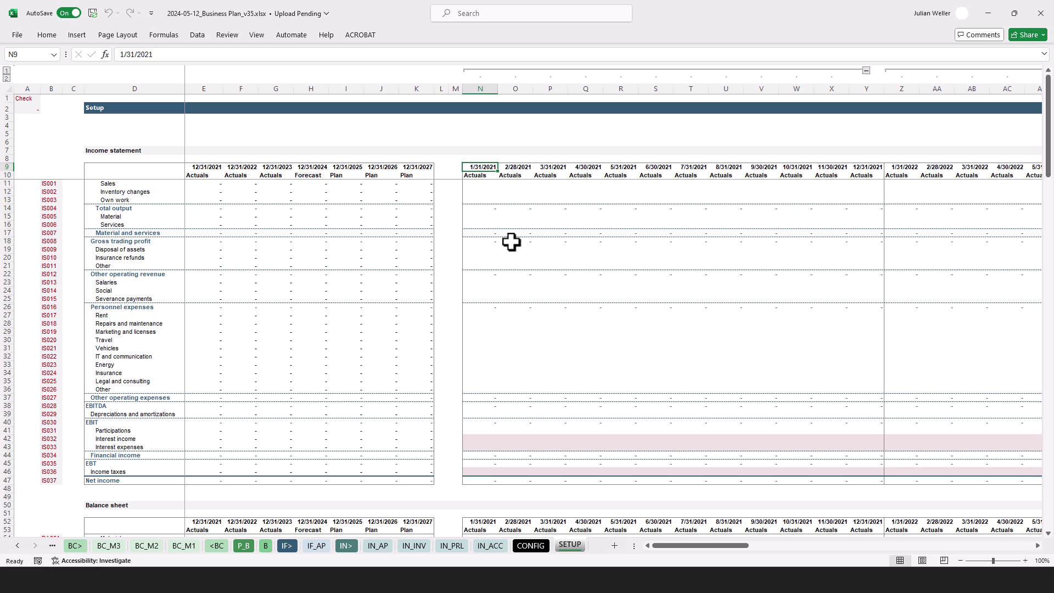
key(shift+Down)
key(ctrl+shift+Right)
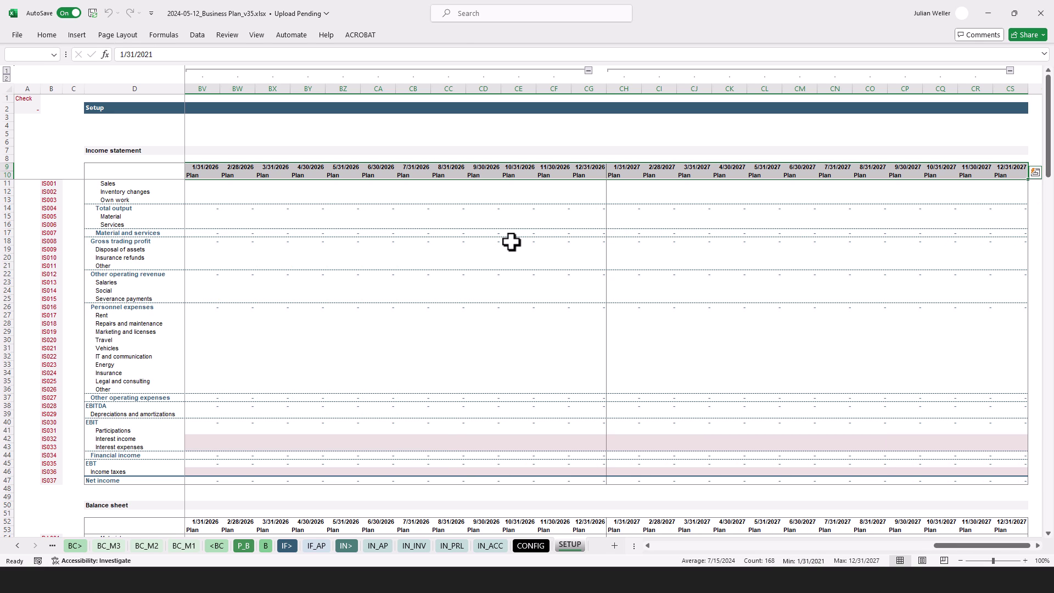
key(ctrl+Home)
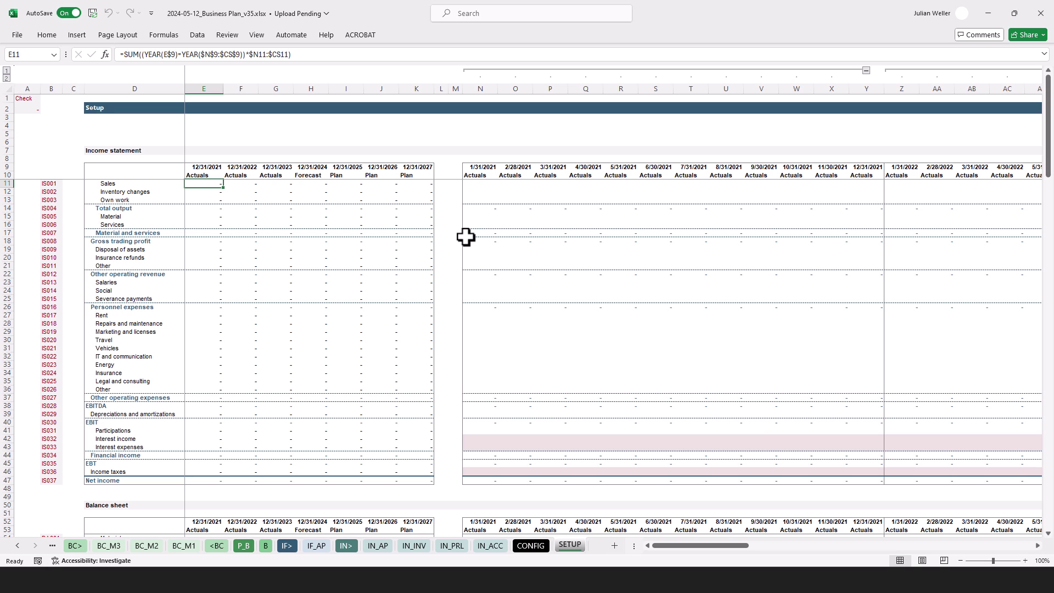
click(530, 545)
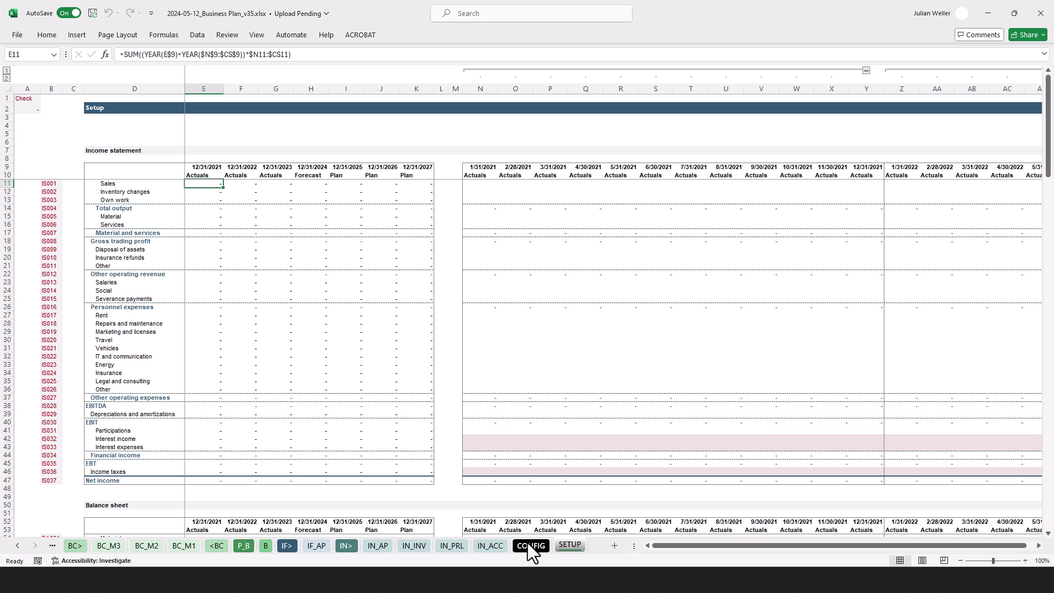
Scroll the CONFIG sheet, then step through IN_ACC, IN_PRL and IN_INV to IN_AP
scroll(264, 252, up, 5)
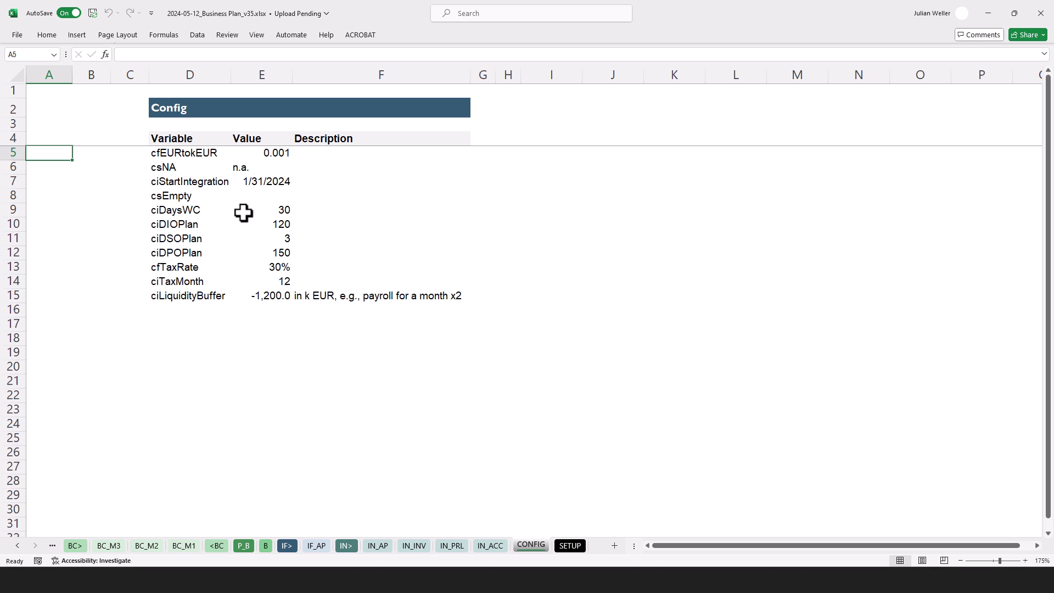
scroll(243, 213, down, 5)
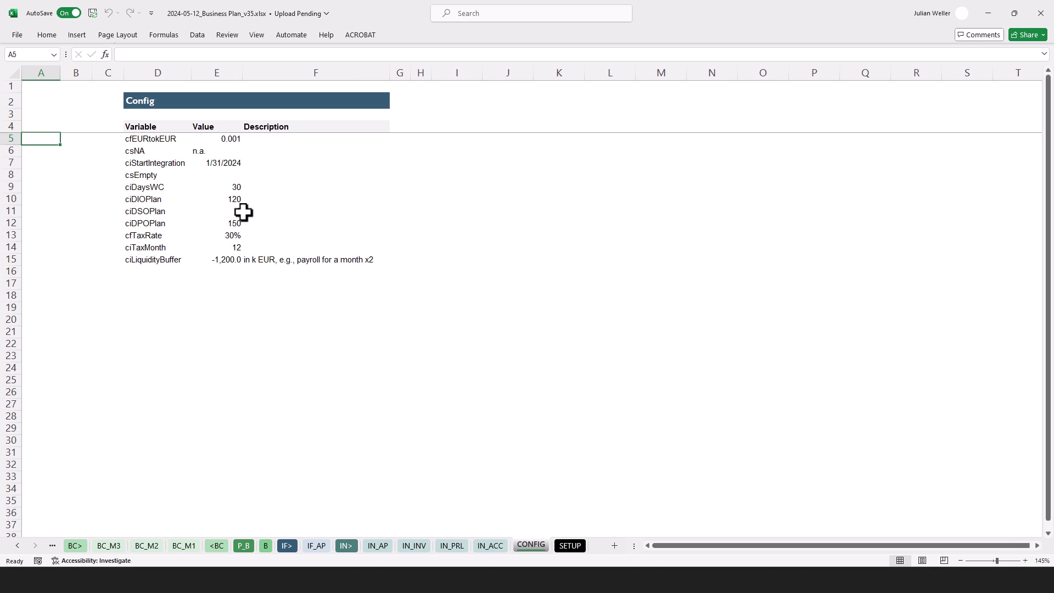
click(491, 545)
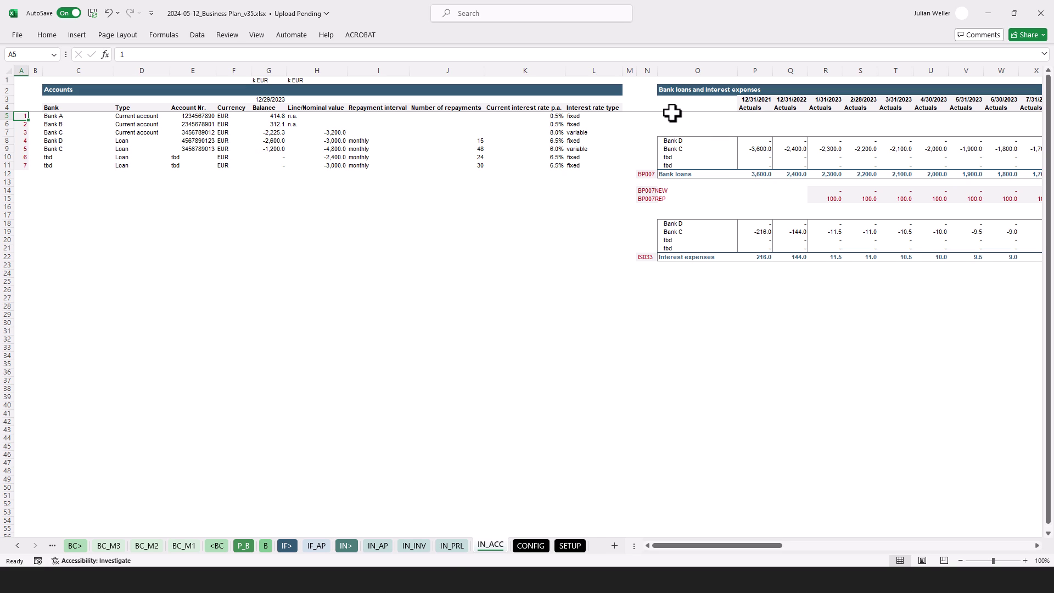
click(451, 545)
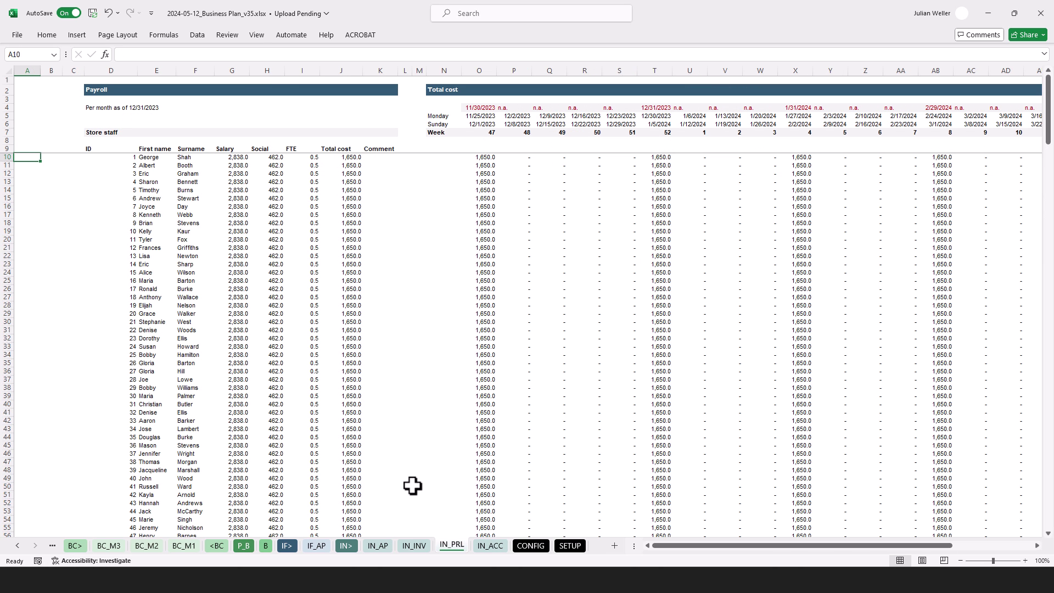
click(413, 545)
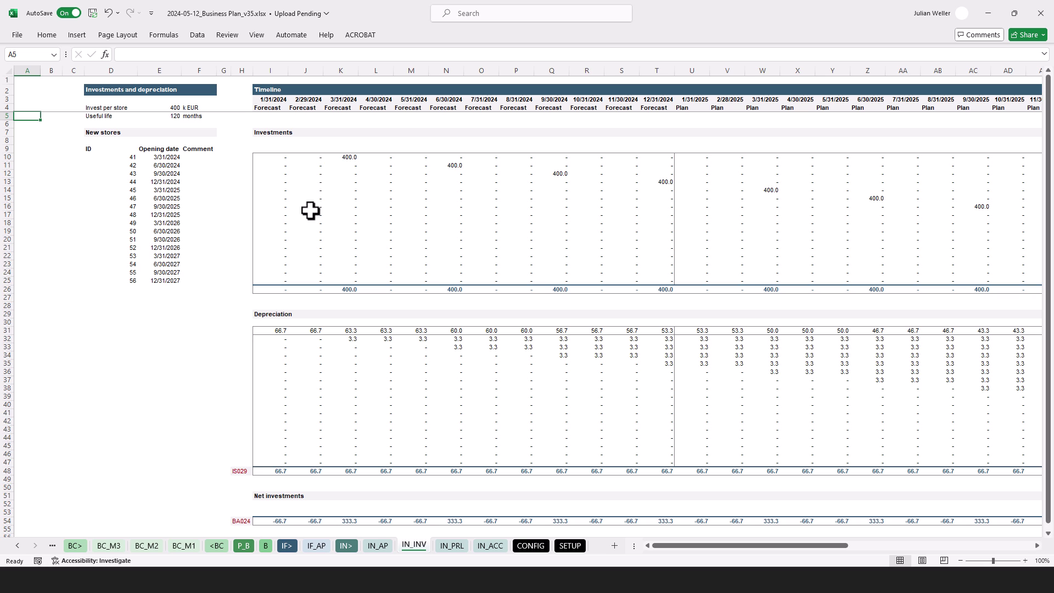
click(377, 545)
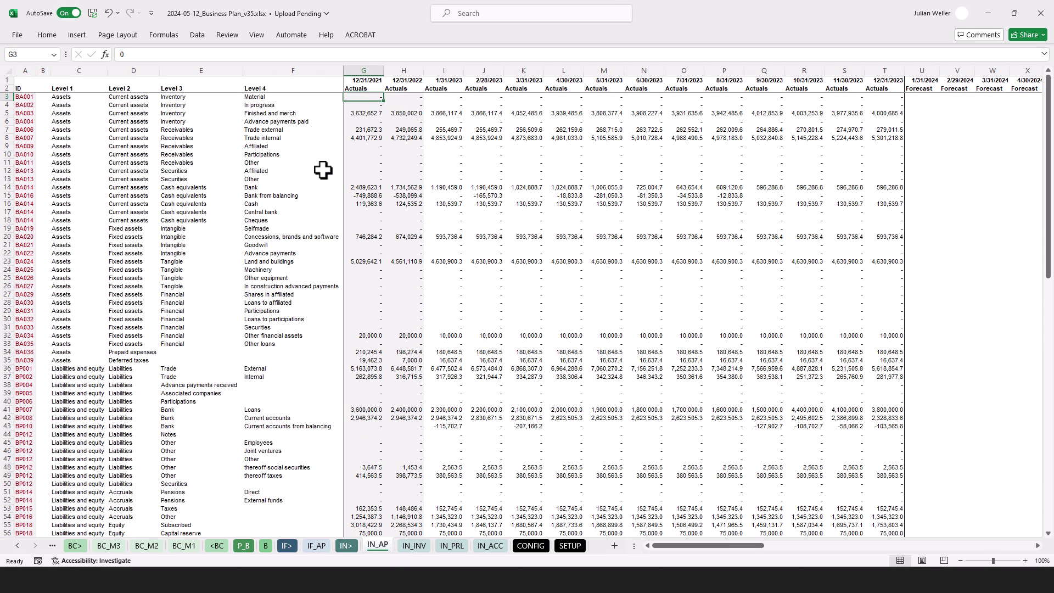
Highlight the Actuals period headers in row 2 and the income statement account labels
drag(359, 87, 880, 88)
drag(738, 546, 708, 546)
scroll(1021, 369, down, 14)
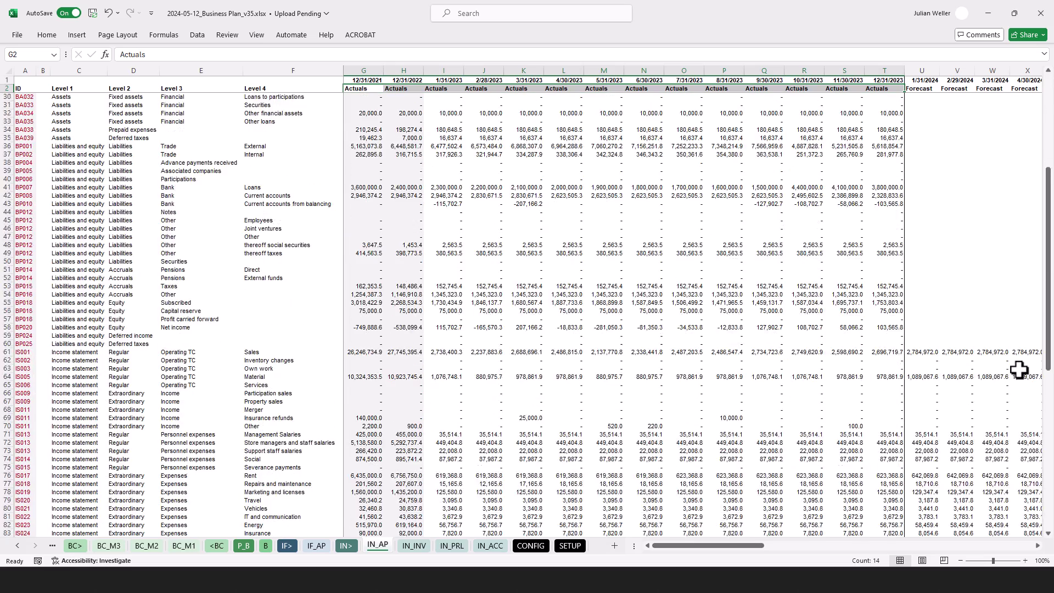
drag(26, 253, 283, 516)
scroll(271, 329, up, 13)
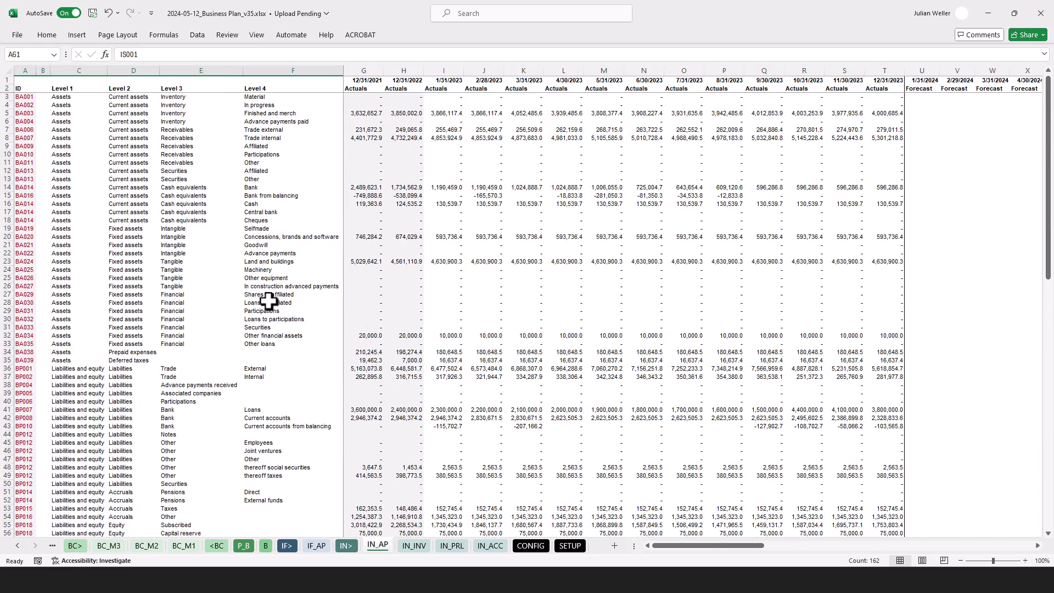
Mark yearly Actuals columns G–H, the 1/31/2023 column and the ID column, then show IF_AP
drag(364, 70, 395, 70)
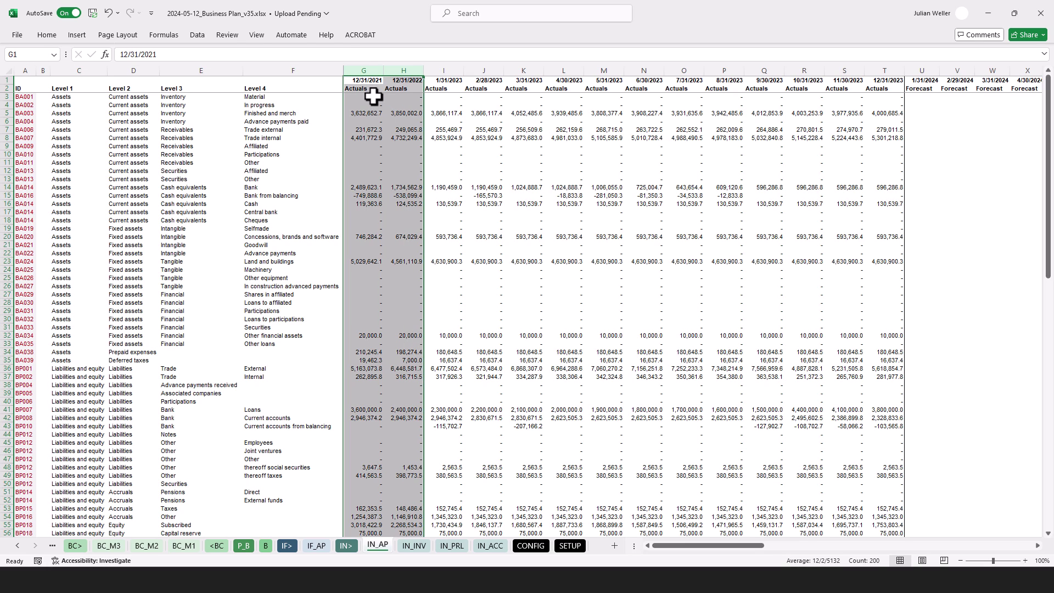
click(446, 71)
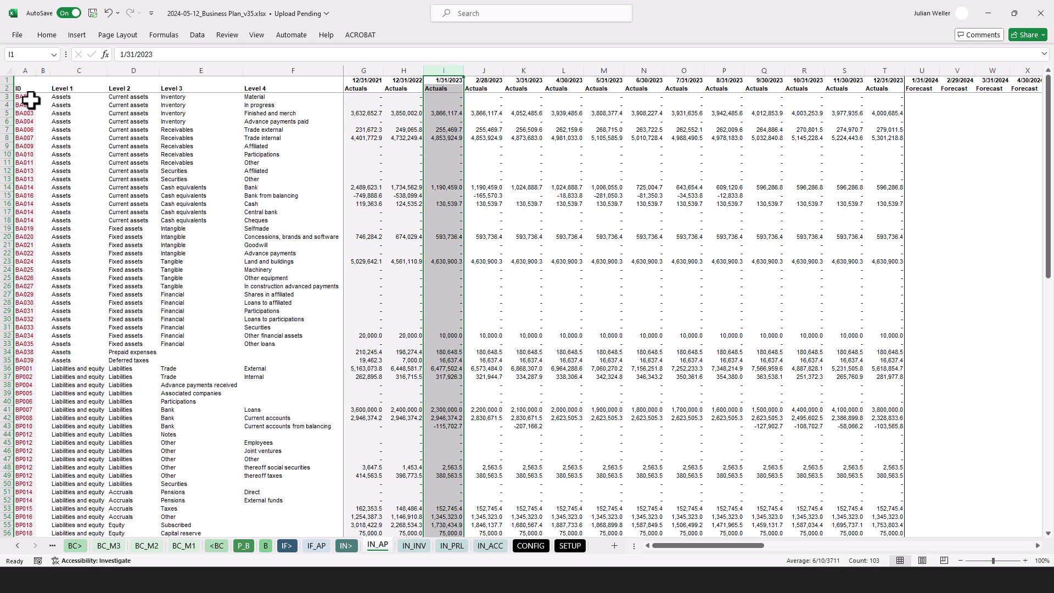
click(23, 70)
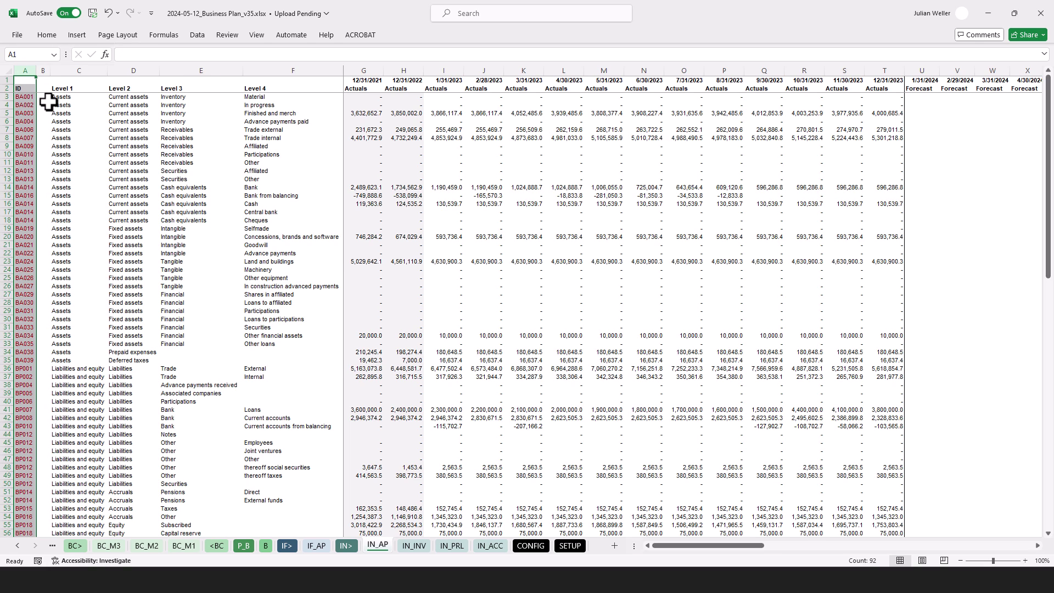
click(23, 81)
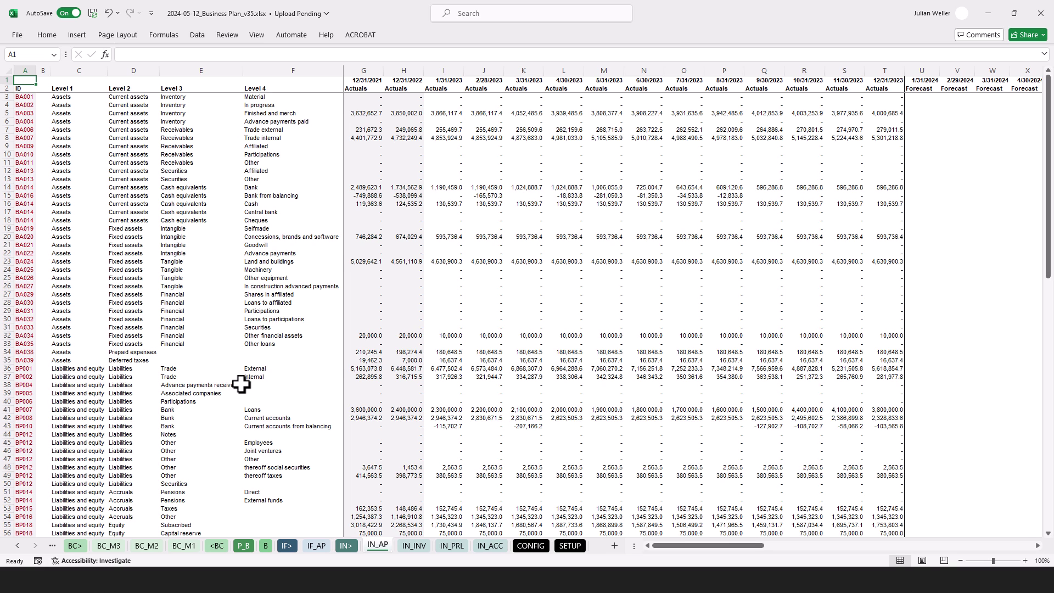
click(316, 545)
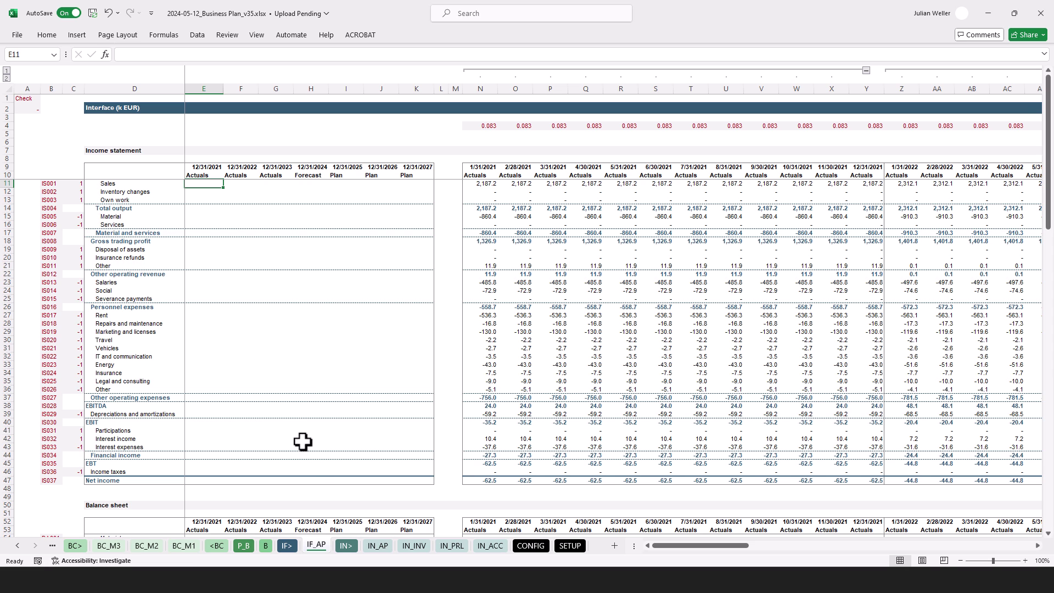
Select IN_AP's ID column and BA001, then compare with the IF_AP and B sheets
click(378, 546)
click(26, 70)
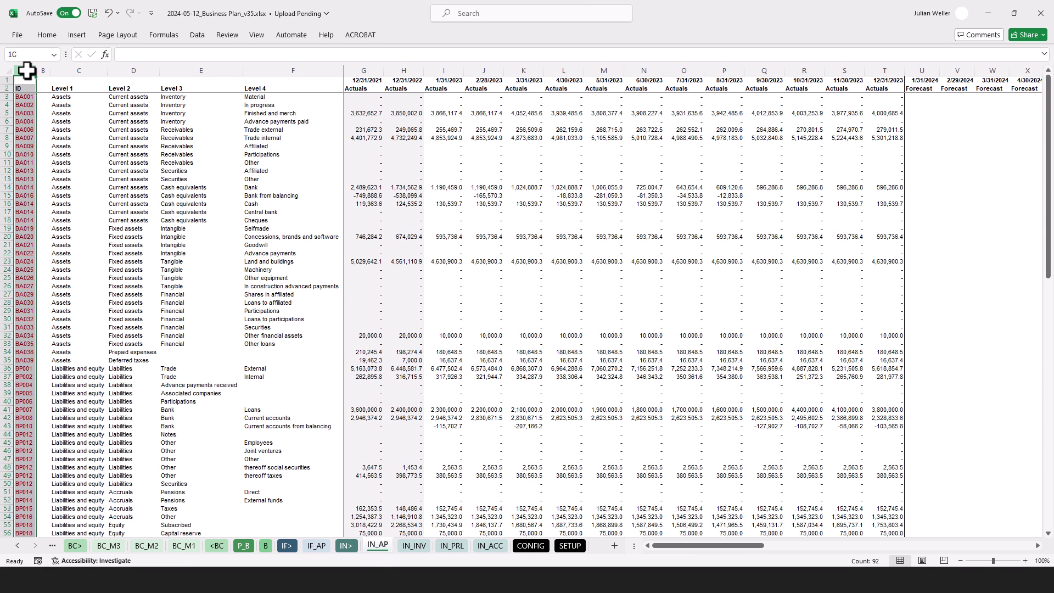
click(26, 97)
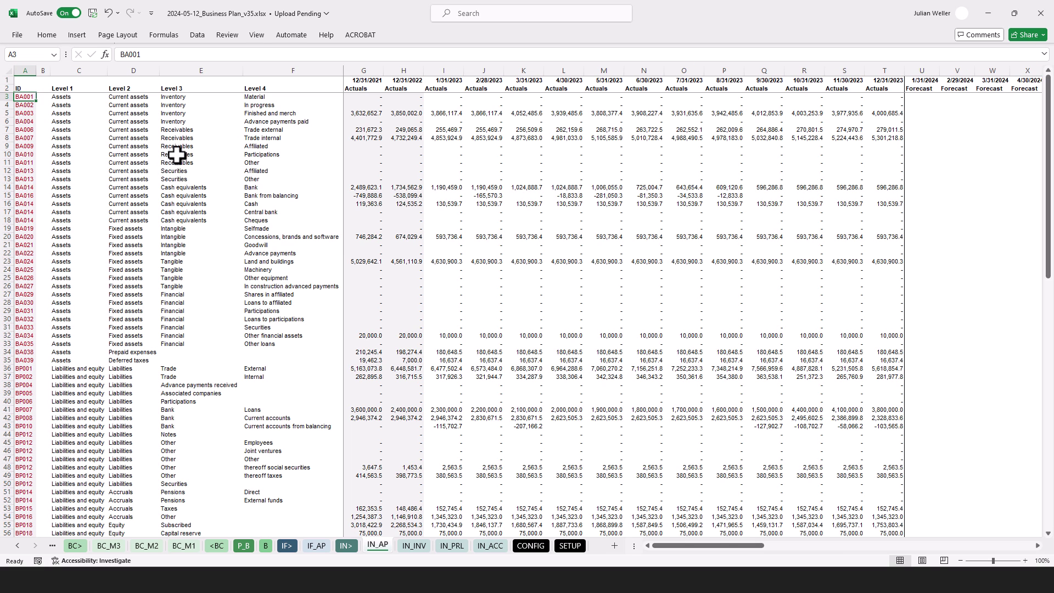
click(311, 548)
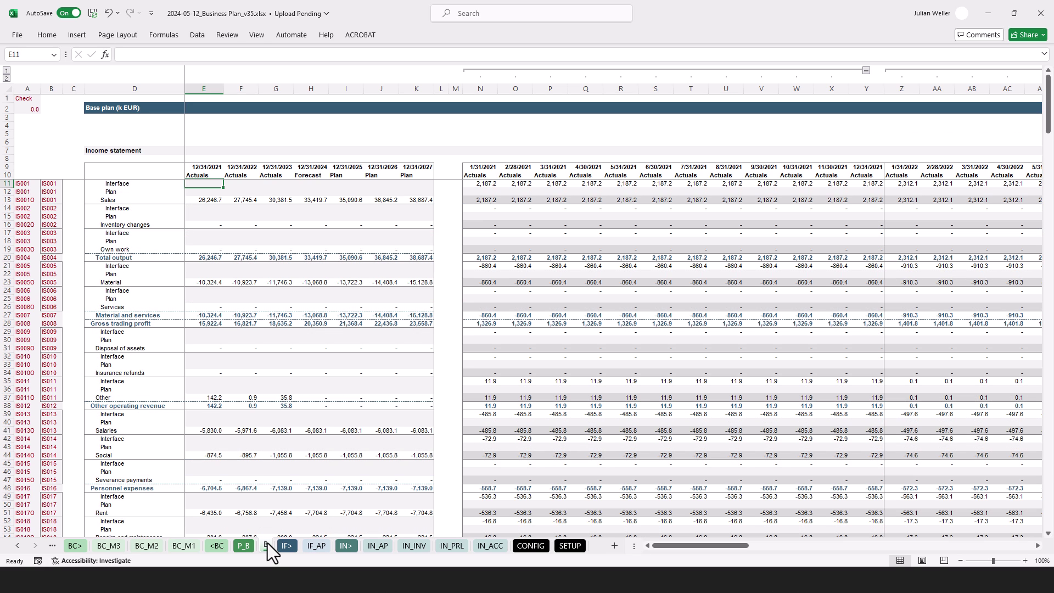
click(266, 545)
Select IN_AP's forecast month columns U–W, then return to the B Base plan sheet
click(382, 546)
drag(919, 65, 989, 64)
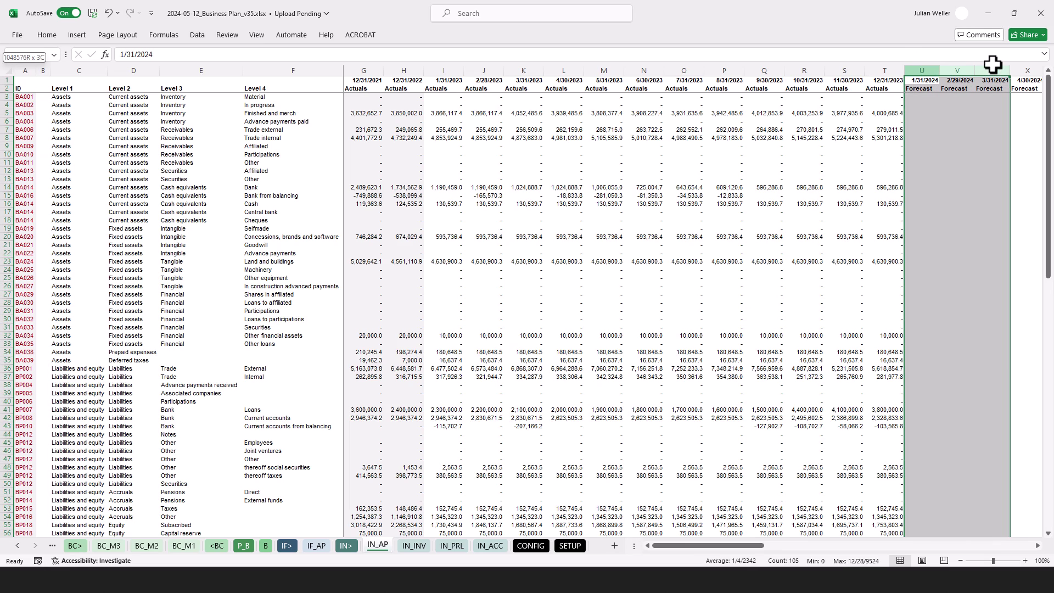
scroll(940, 200, down, 12)
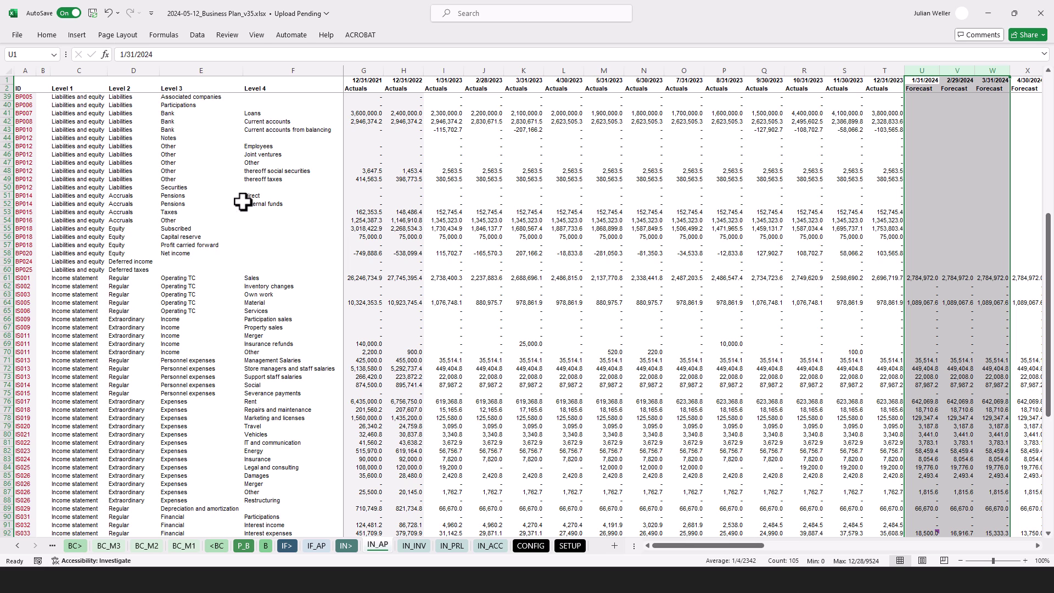
scroll(234, 207, up, 12)
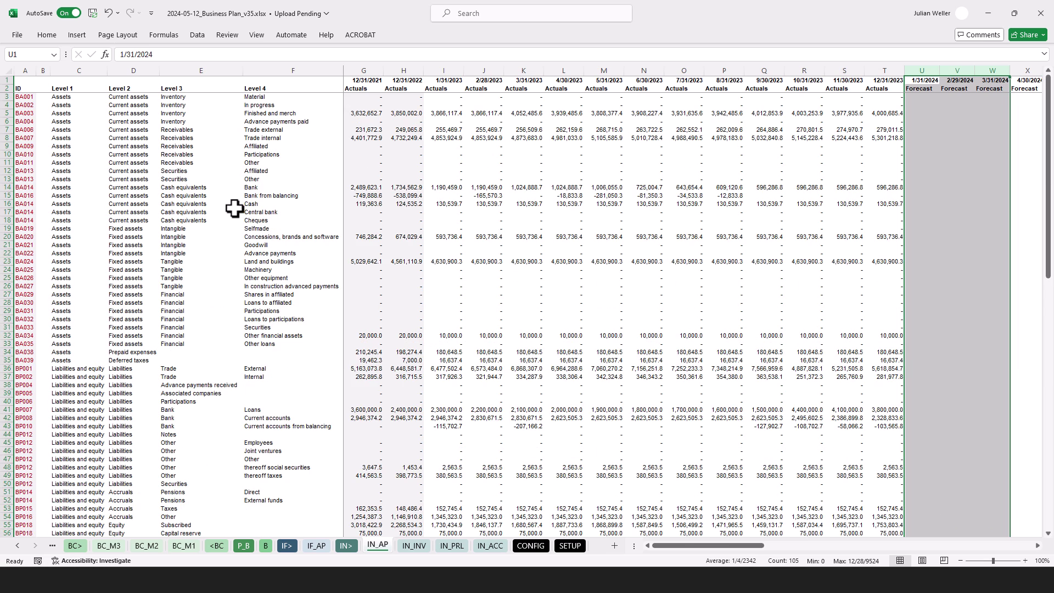
click(266, 546)
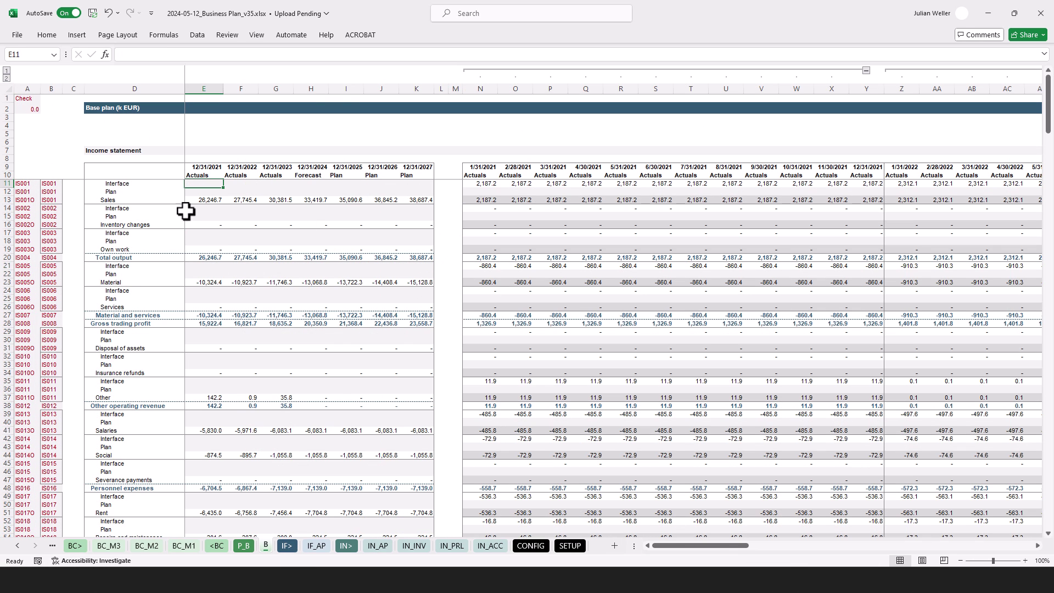
click(7, 192)
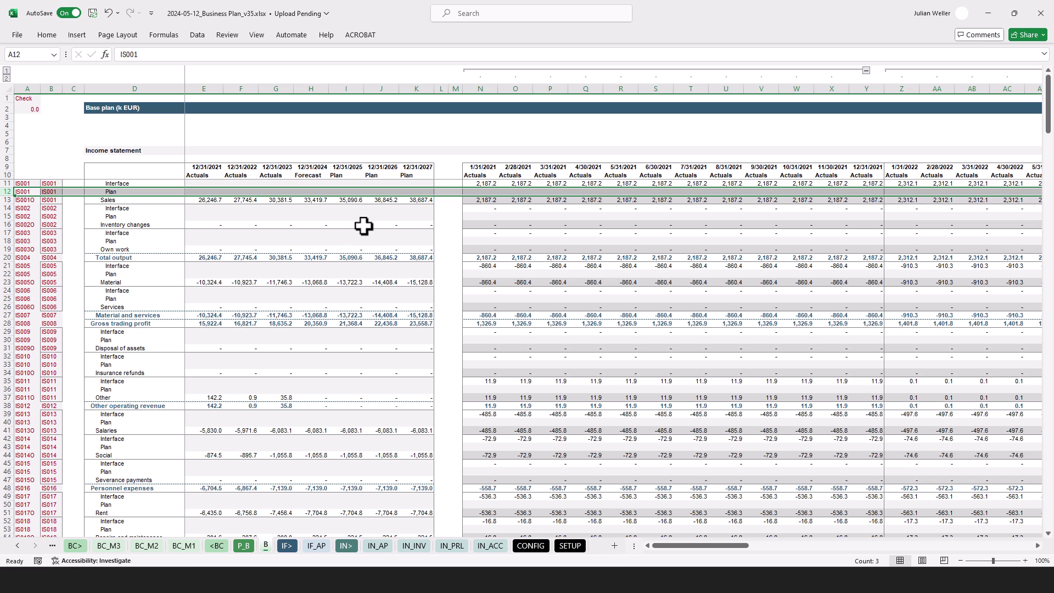
click(7, 183)
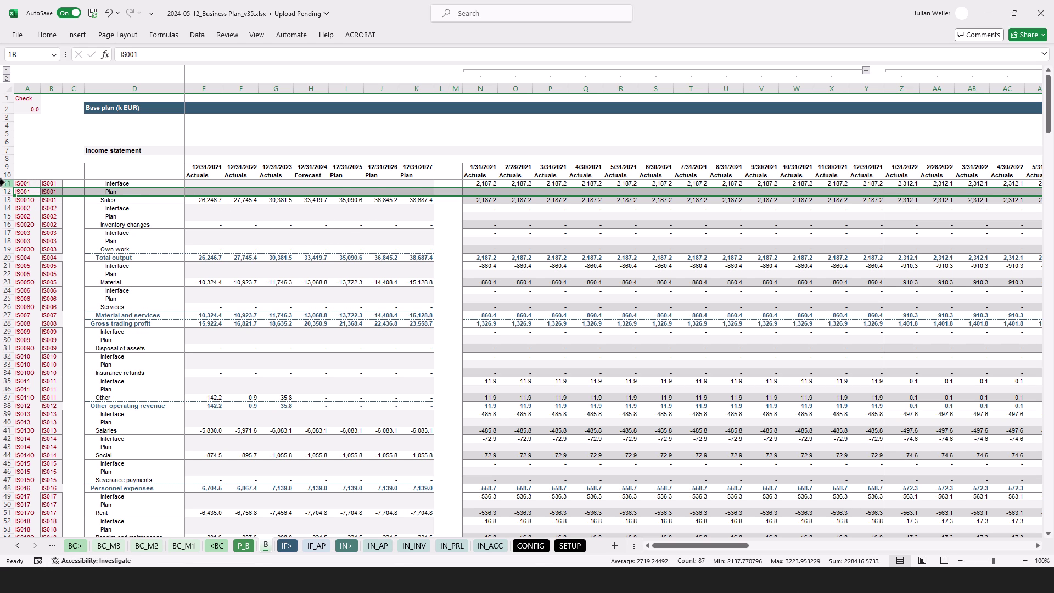
click(125, 183)
ctrl+scroll(137, 197, up, 7)
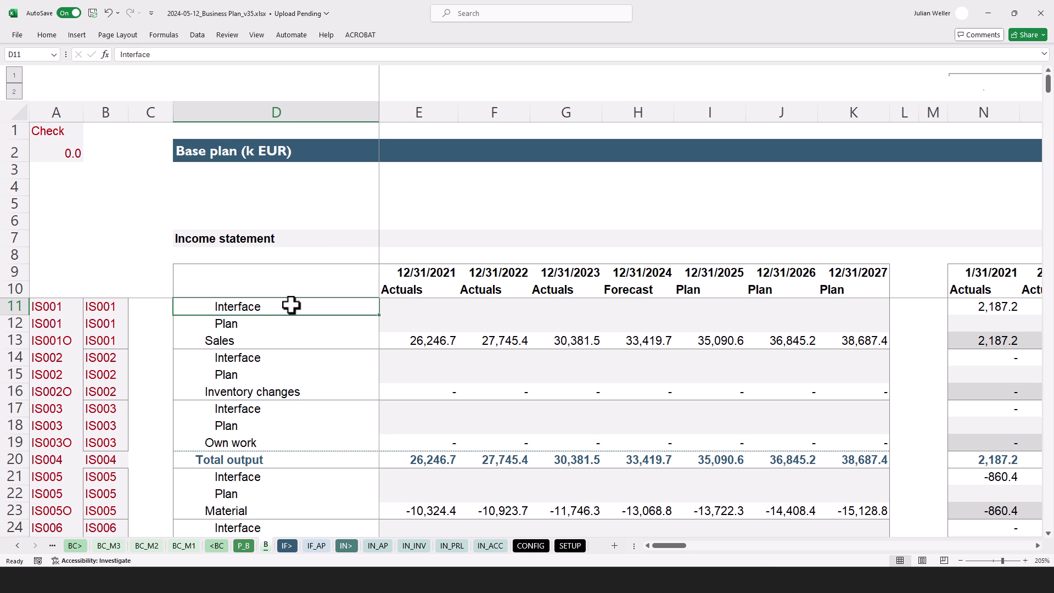
click(307, 328)
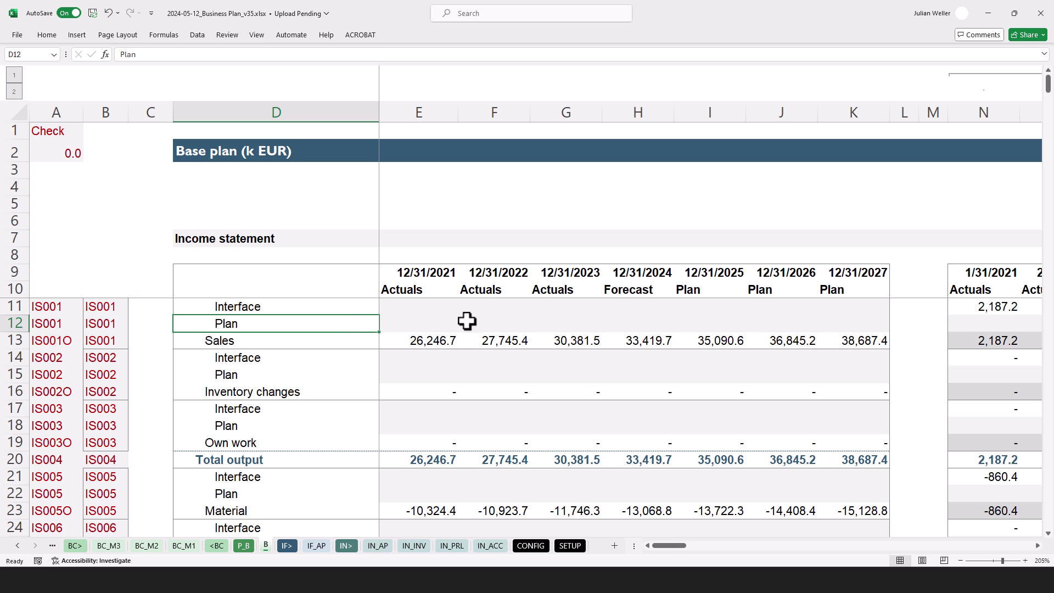
Select the Sales label in D13, scroll down the Base plan balance sheet, then go to P_B
click(277, 340)
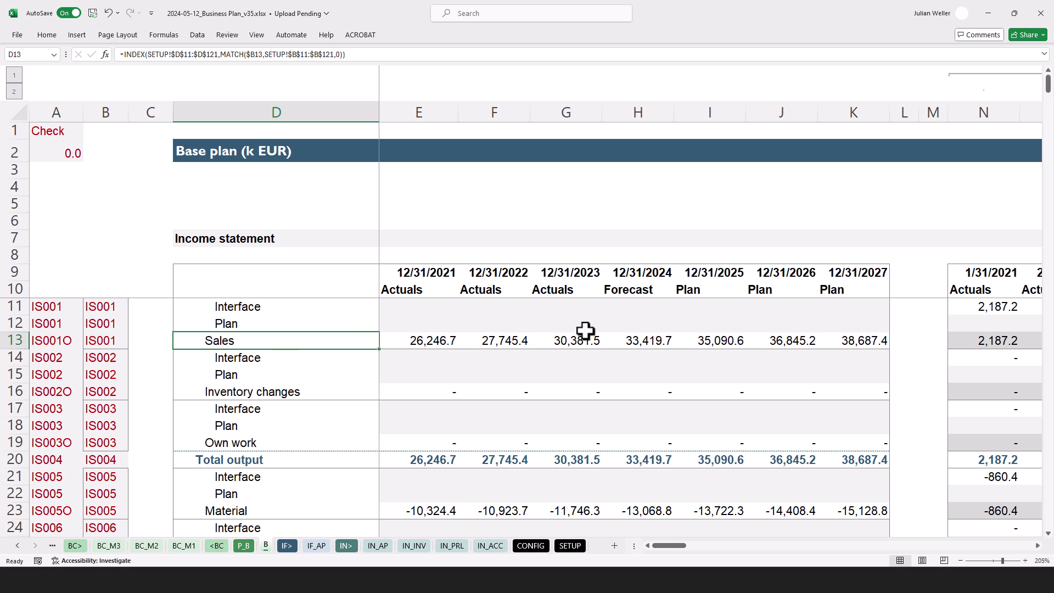
scroll(570, 308, down, 5)
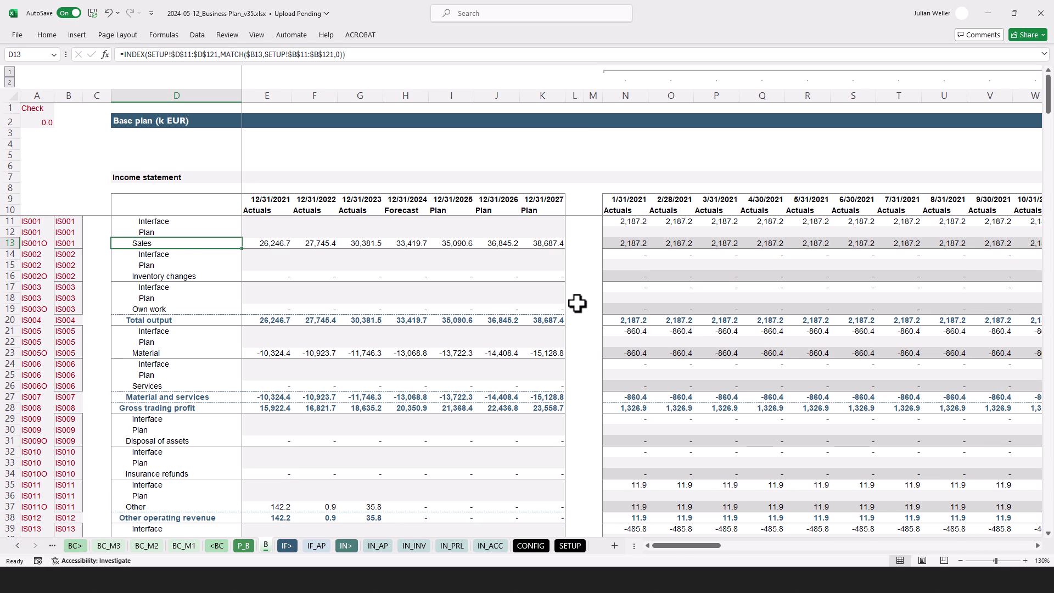
scroll(577, 303, down, 2)
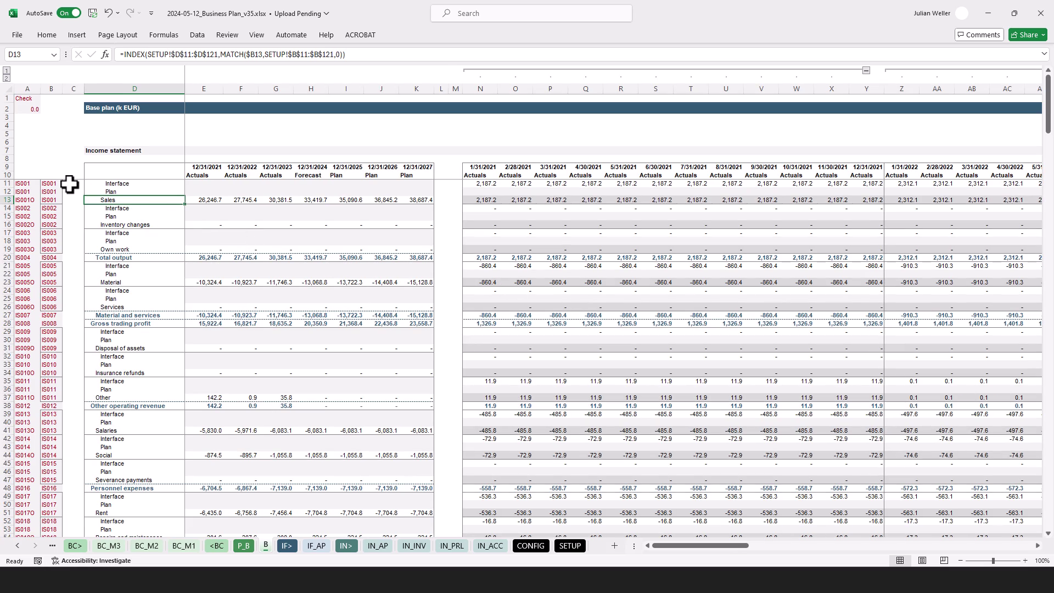
click(71, 185)
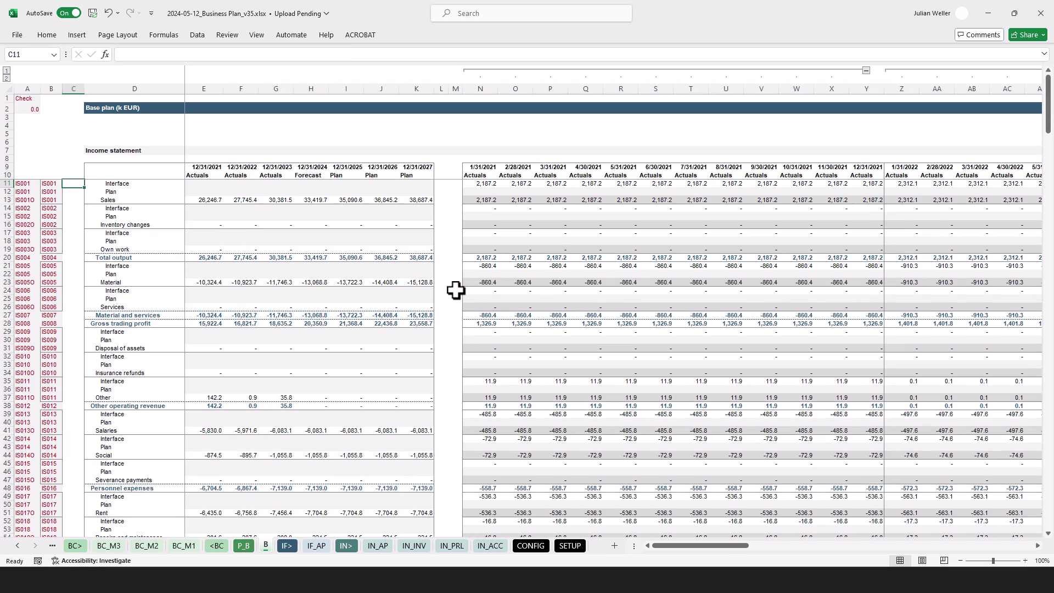
scroll(455, 290, down, 20)
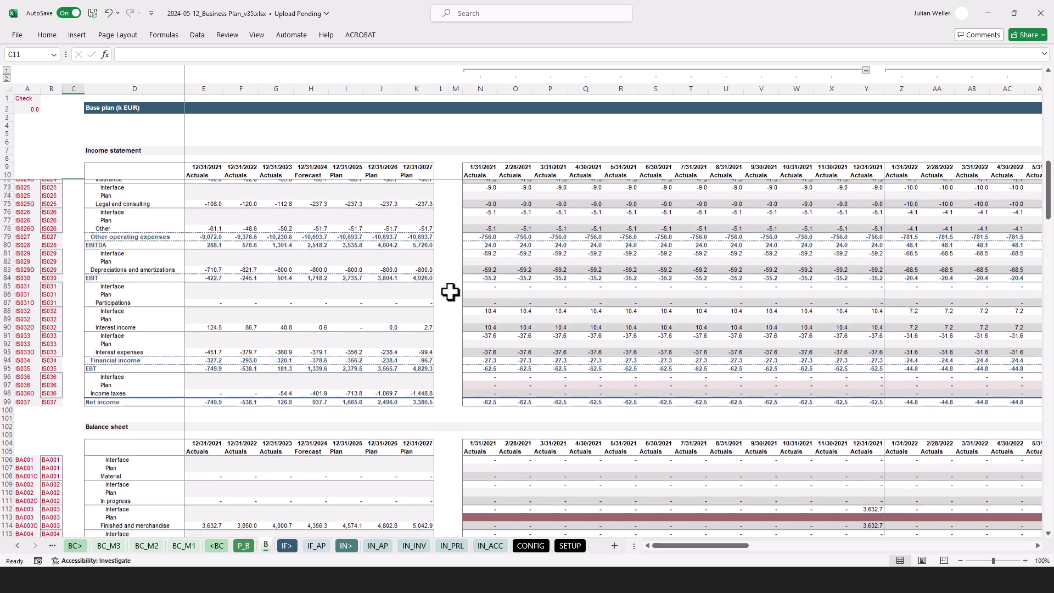
scroll(450, 292, down, 2)
scroll(449, 292, down, 7)
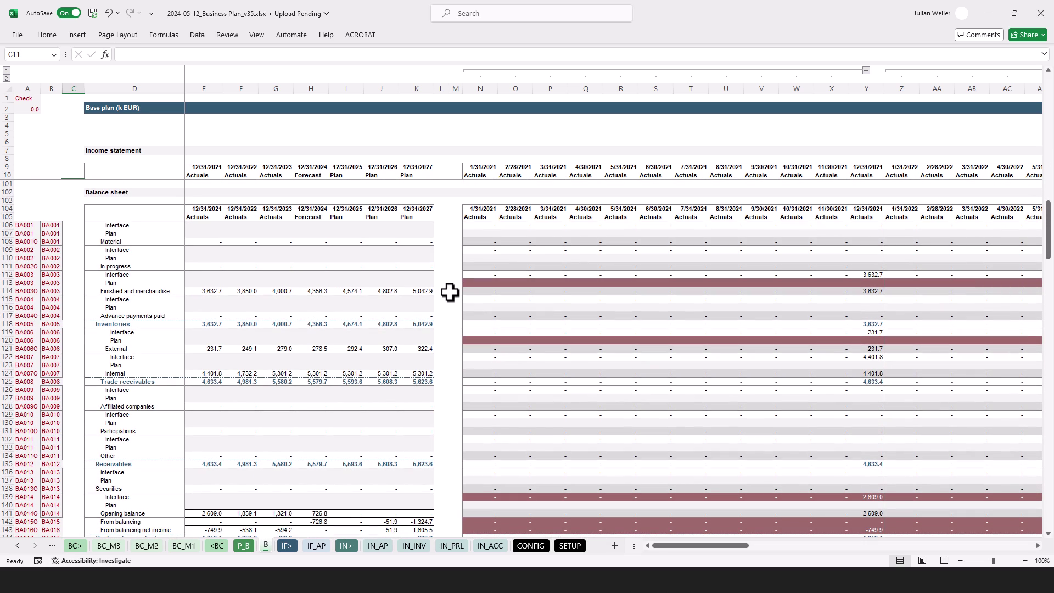
scroll(450, 292, down, 9)
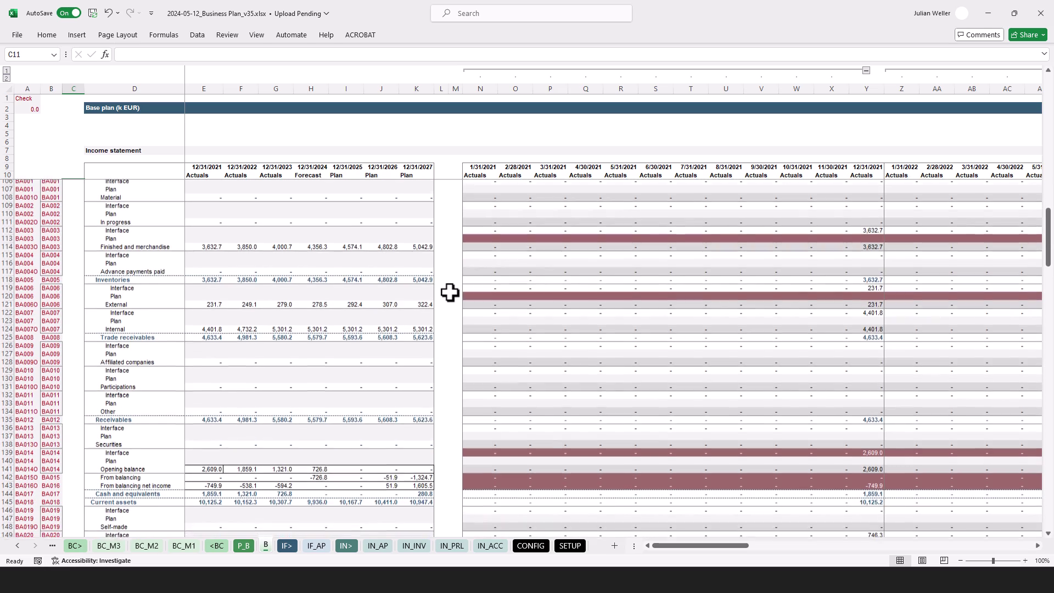
scroll(450, 291, down, 19)
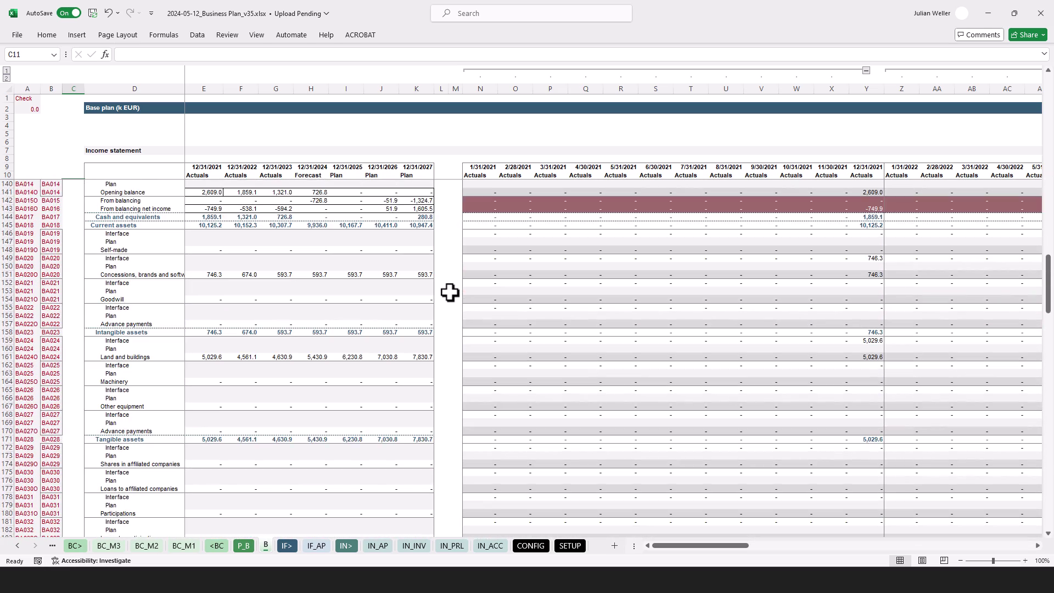
scroll(450, 293, down, 10)
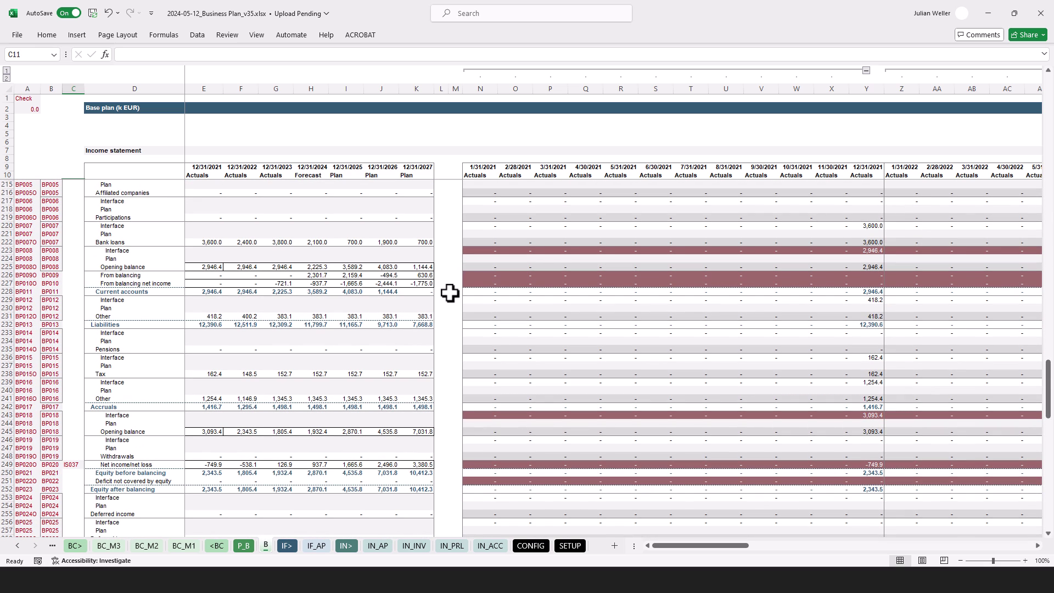
scroll(450, 293, down, 5)
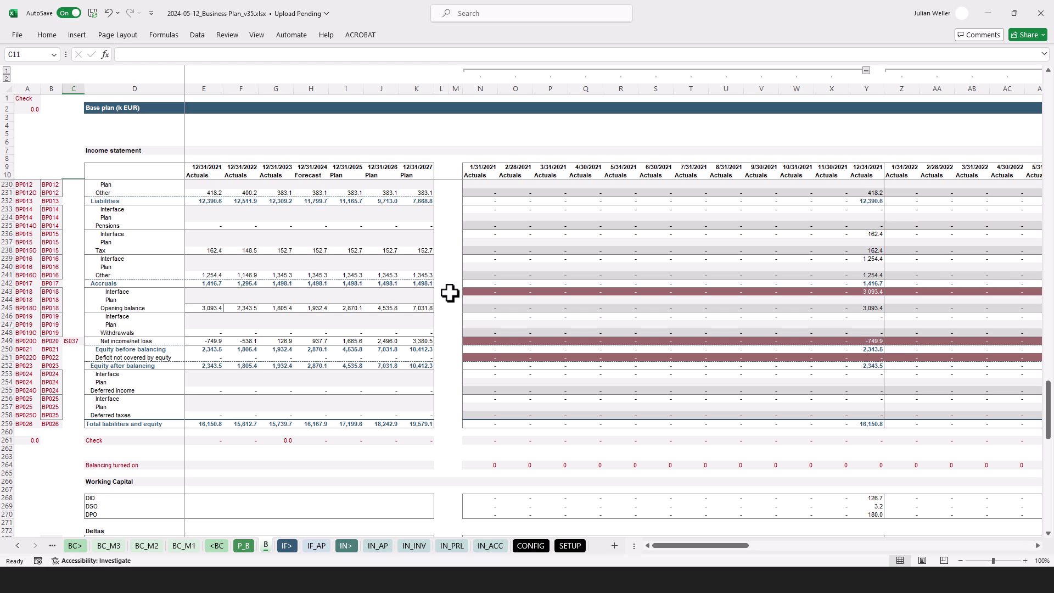
key(ctrl+Page_Up)
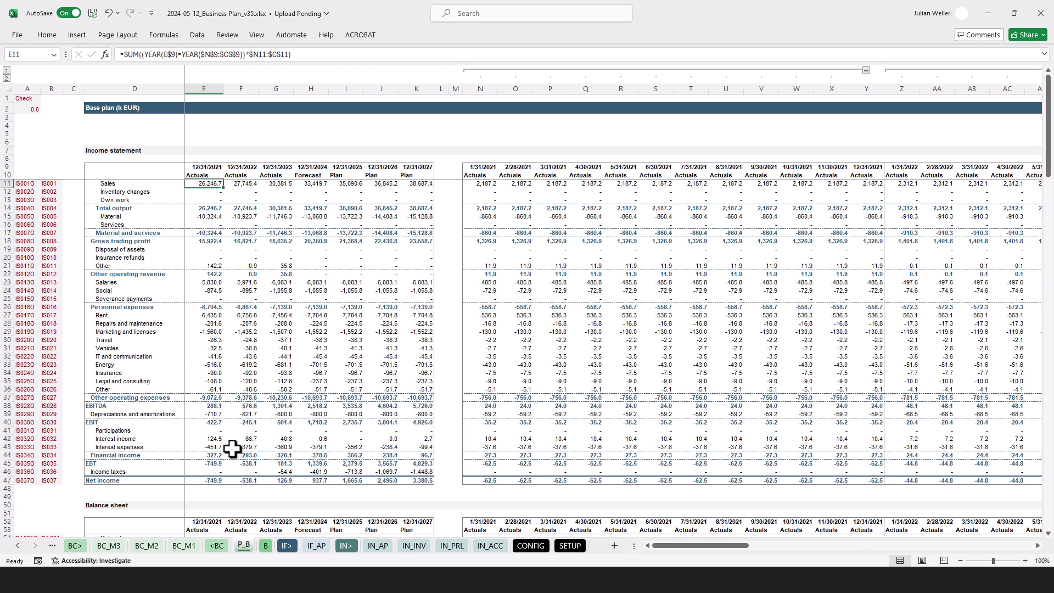
click(267, 546)
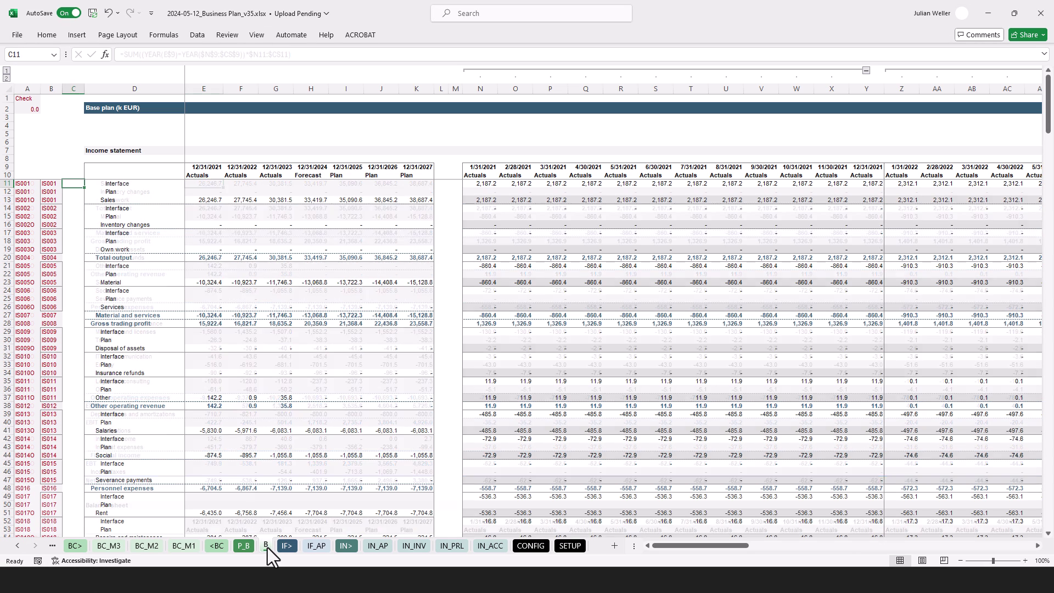
click(240, 546)
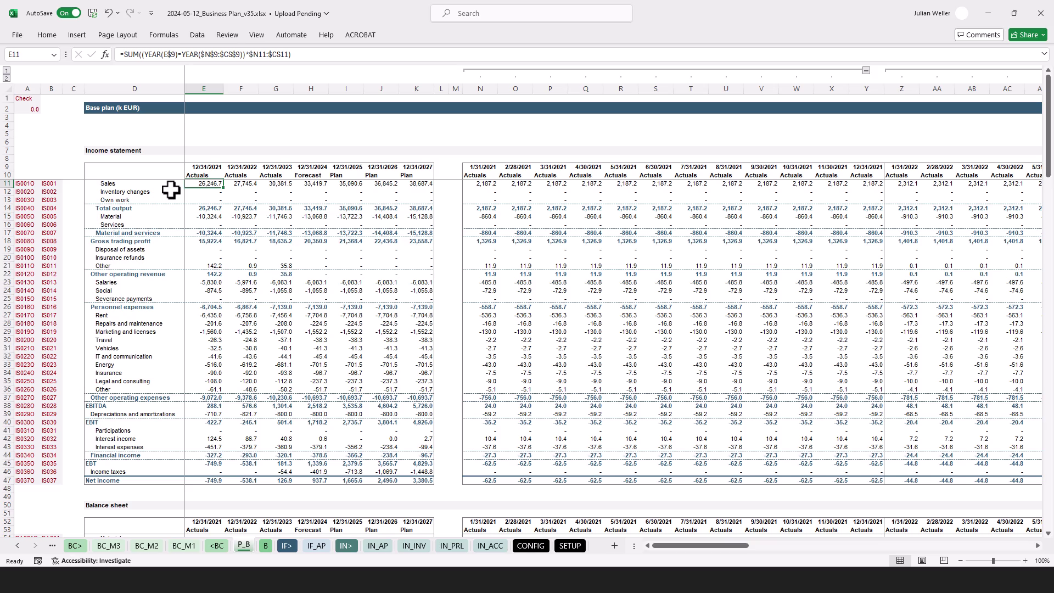
scroll(170, 189, down, 20)
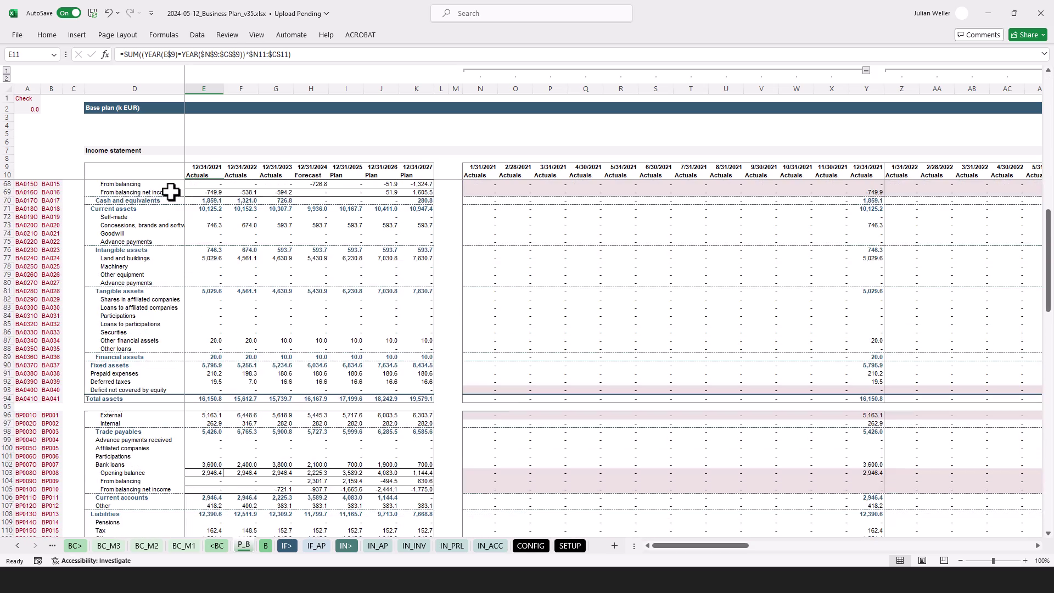
scroll(170, 191, down, 5)
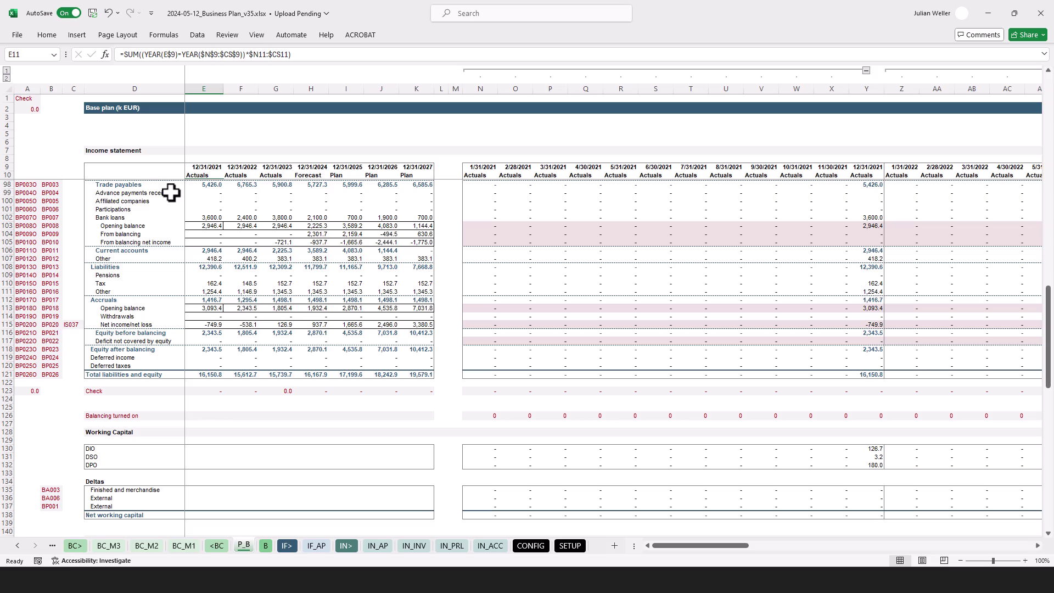
scroll(170, 192, down, 4)
scroll(171, 192, up, 20)
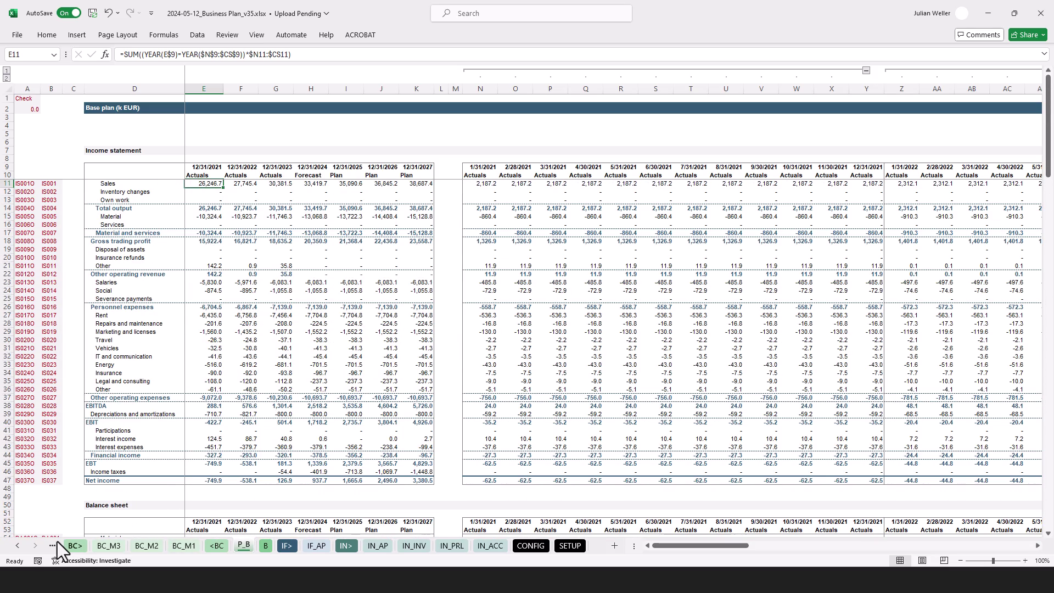
Step through the BC_M1, BC_M3, BC and P_BC base case sheets
click(18, 545)
click(17, 544)
click(18, 545)
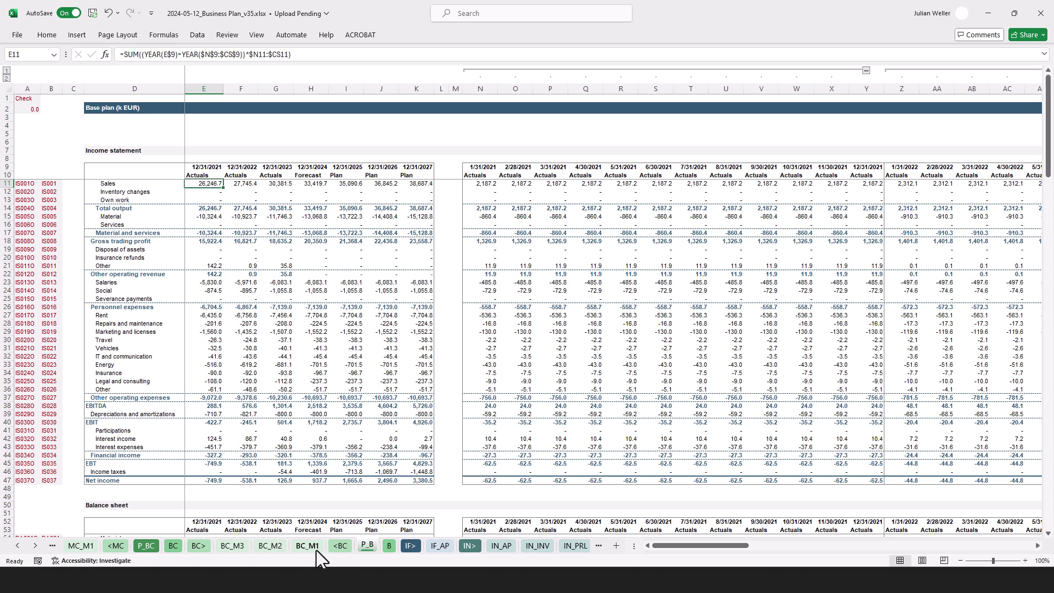
click(308, 545)
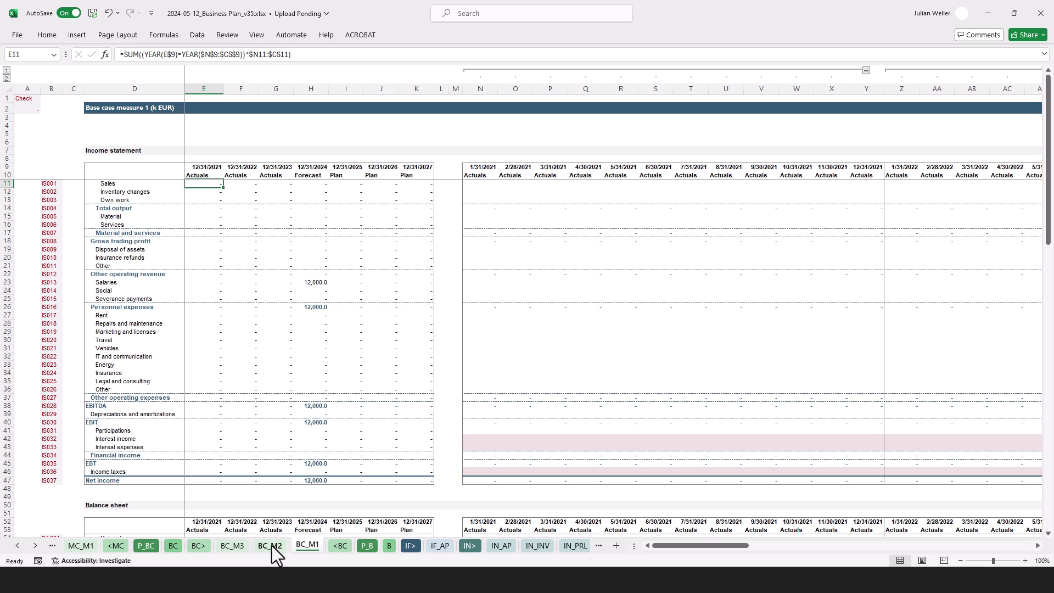
click(237, 548)
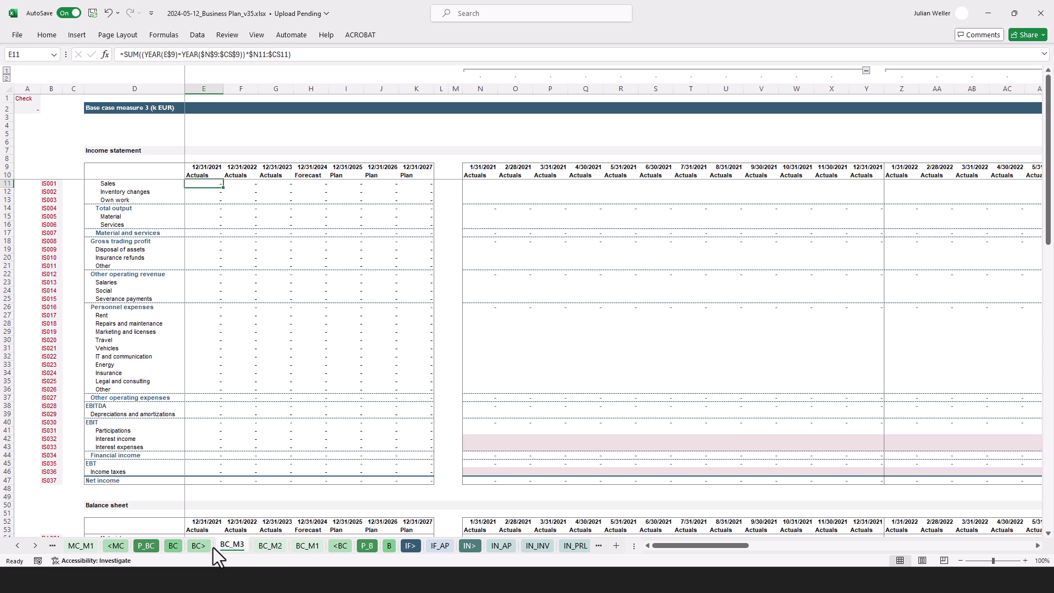
click(172, 546)
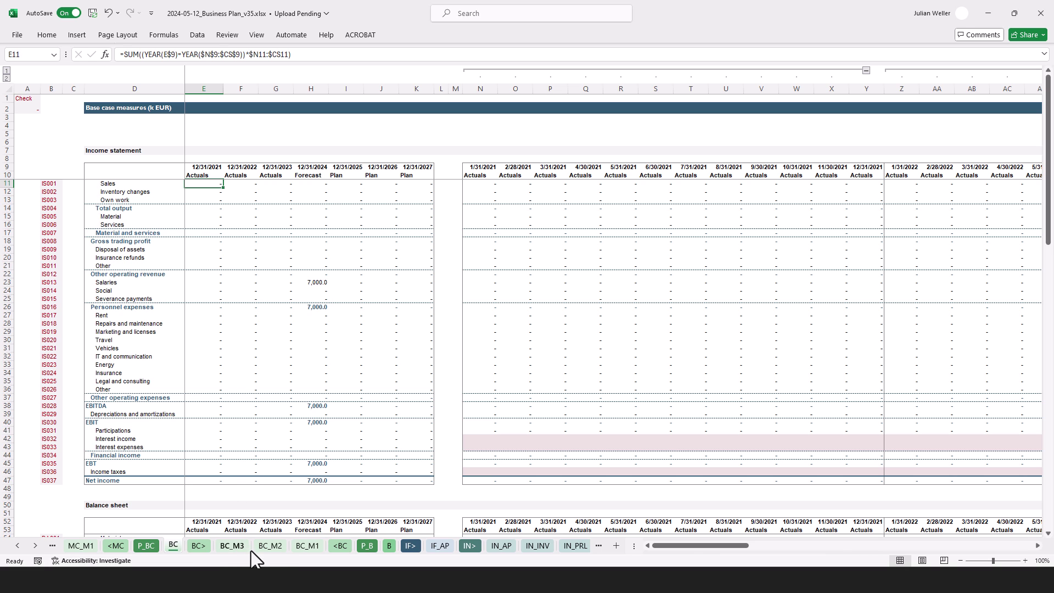
click(146, 545)
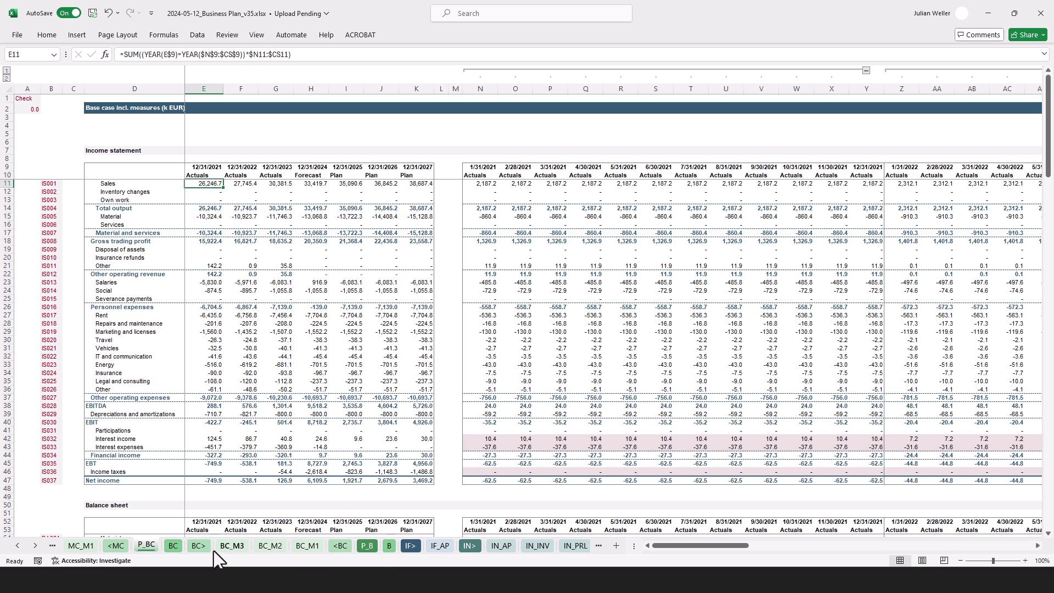
Scroll the sheet tabs left and open the MC_M1 and MC_M2 management case sheets
click(18, 545)
click(18, 545)
click(17, 545)
click(17, 545)
click(430, 545)
click(390, 545)
Step through MC_M3, MC and P_MC, then scroll the tabs toward the output sheets
click(360, 548)
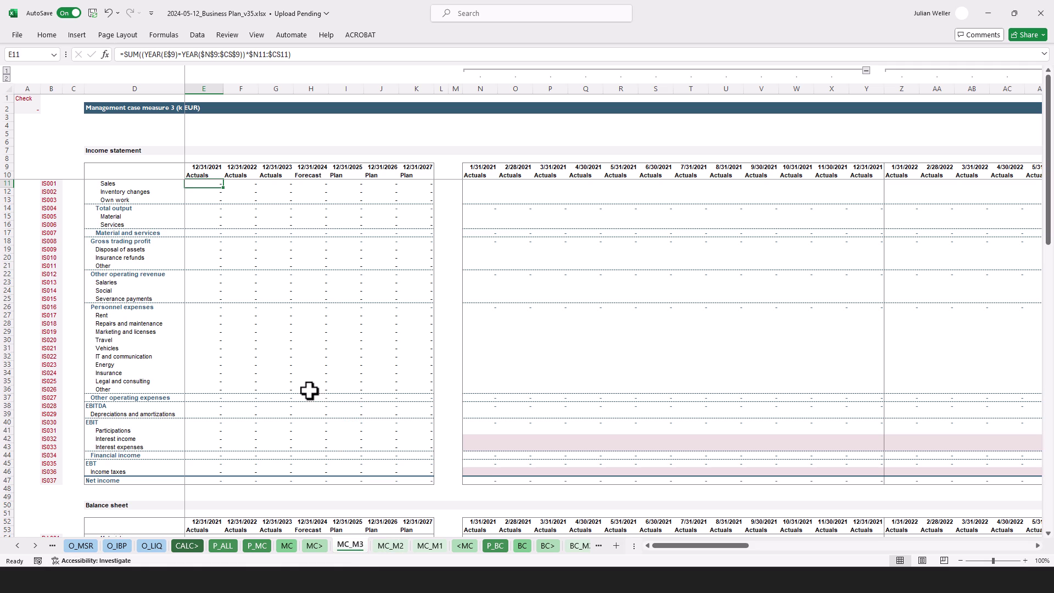
click(286, 546)
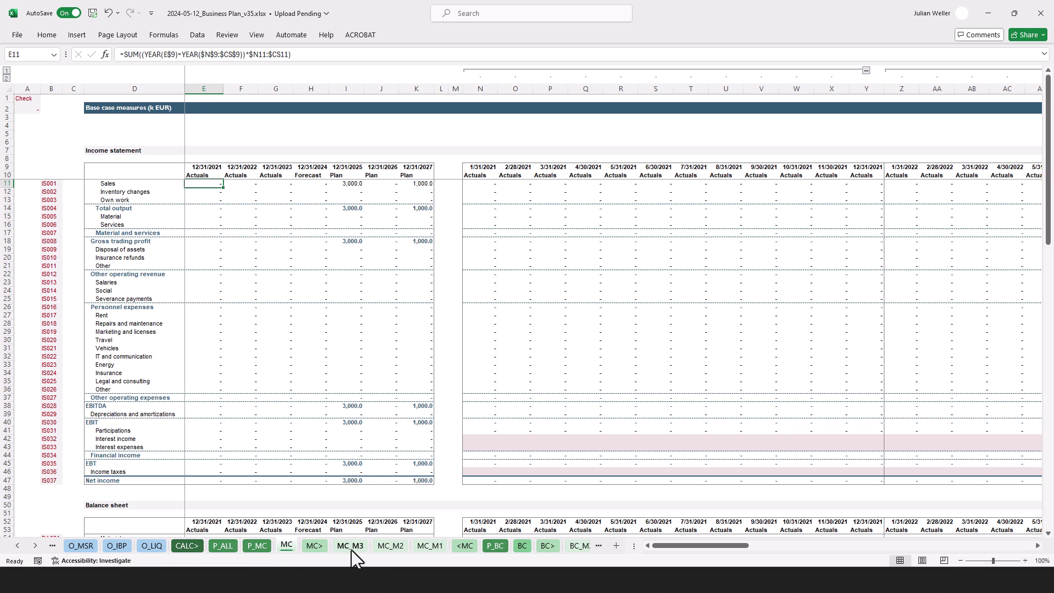
click(258, 546)
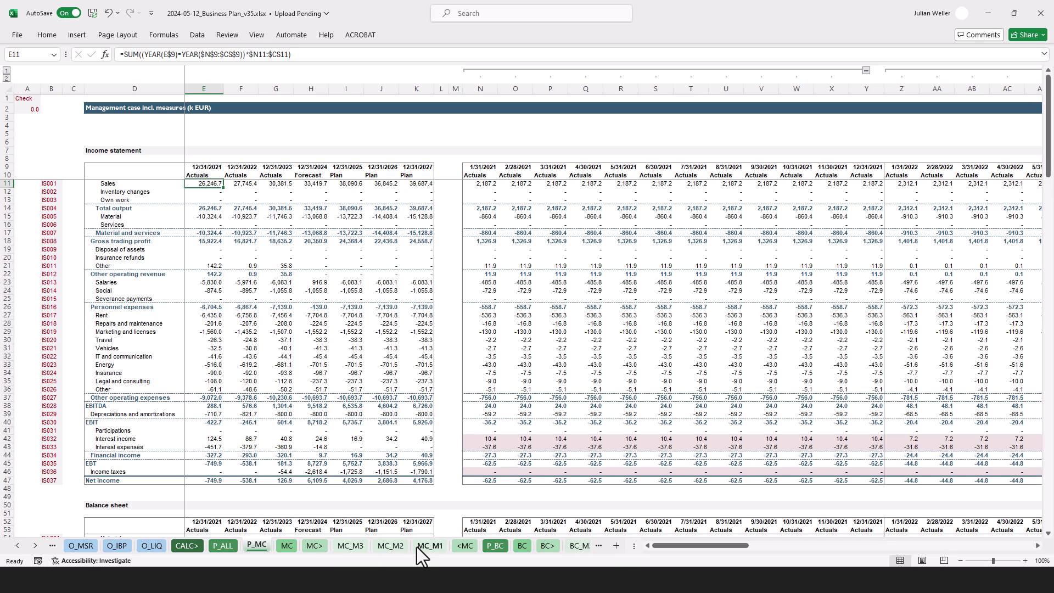
click(36, 545)
click(36, 545)
click(36, 545)
click(36, 544)
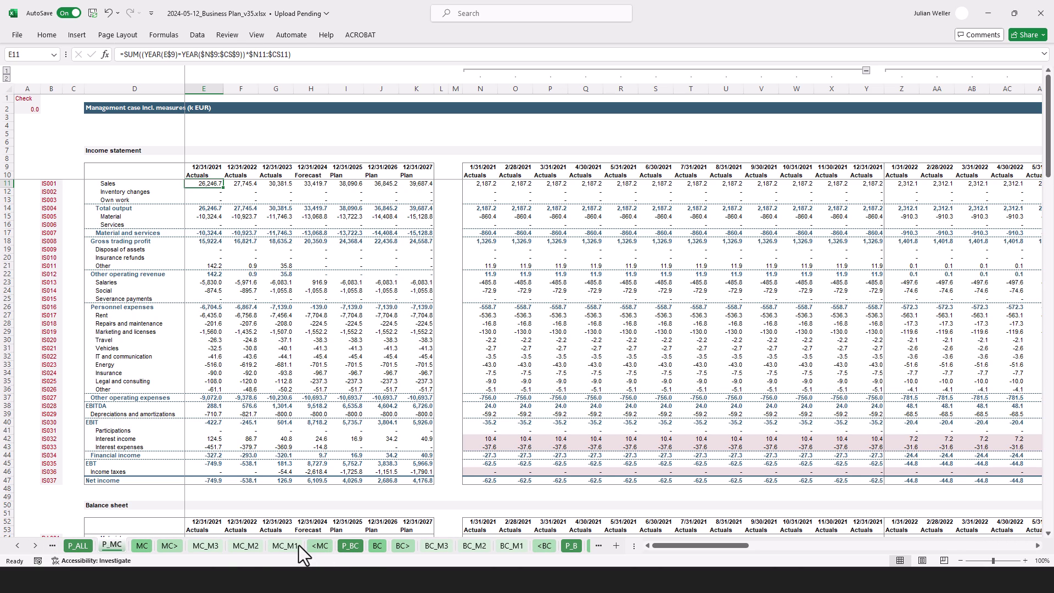
click(18, 545)
click(17, 545)
click(17, 545)
click(17, 545)
click(17, 545)
On P_ALL, highlight the Base plan H–K, Base case N–Q and T–W column groups
click(255, 545)
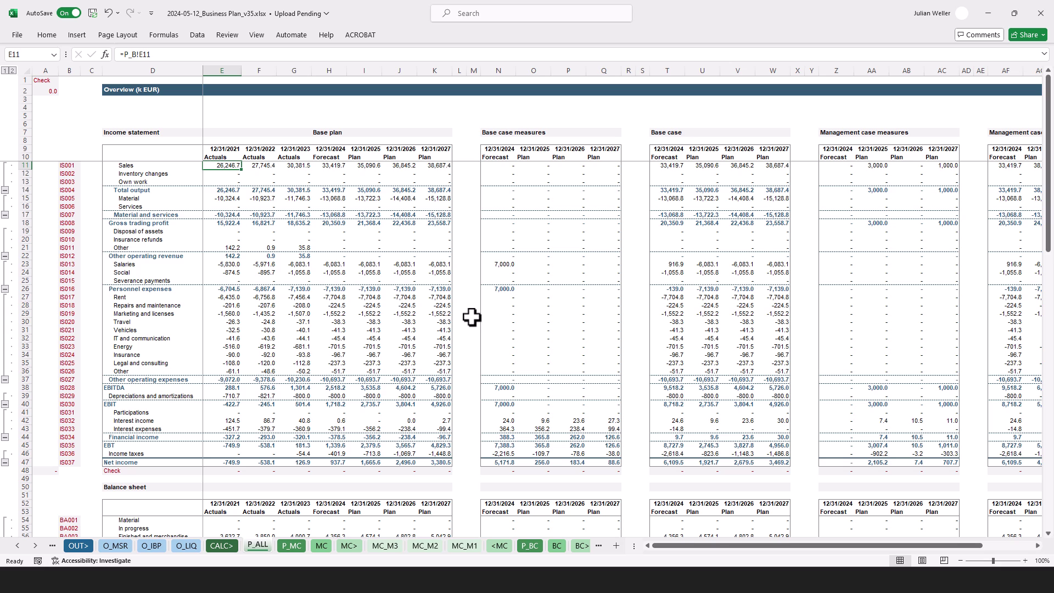
drag(318, 71, 433, 70)
drag(506, 71, 604, 72)
drag(670, 70, 942, 70)
Highlight the Management case columns AF–AI and heading AF7, then open O_LIQ
drag(769, 545, 952, 545)
drag(883, 71, 944, 73)
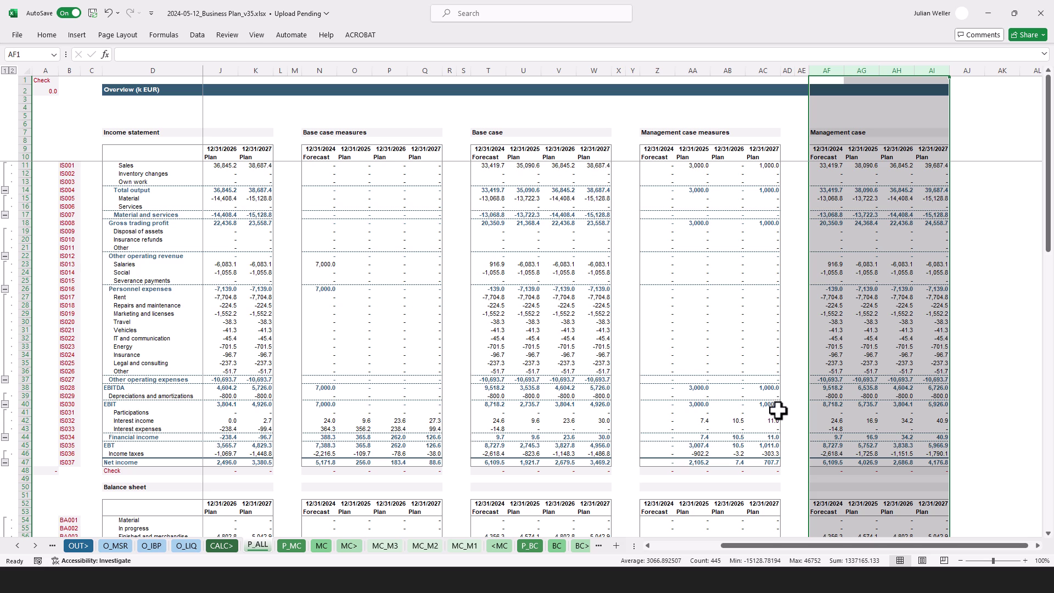
drag(765, 545, 582, 554)
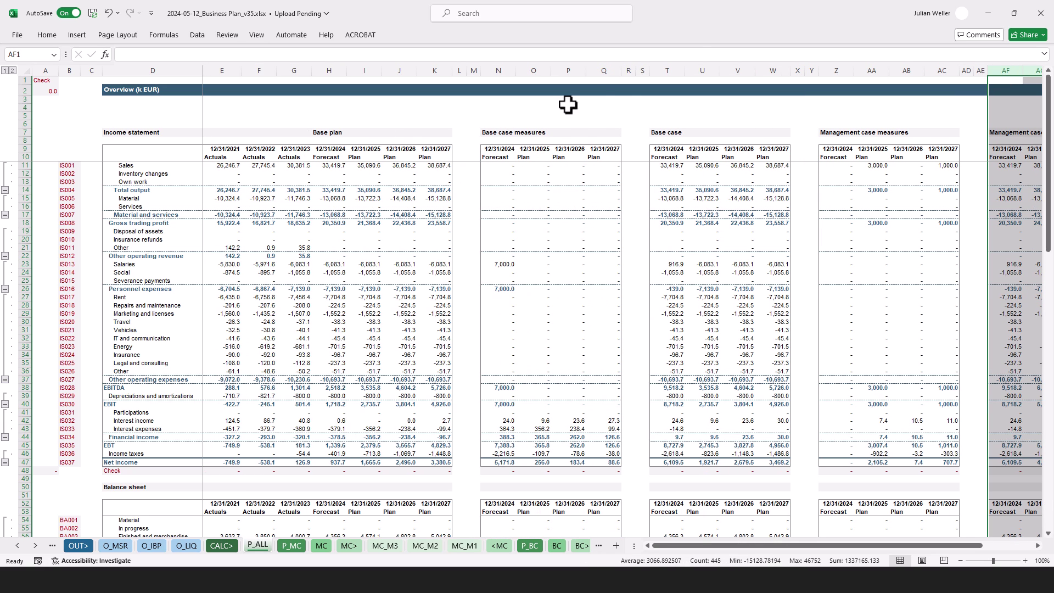
click(1006, 133)
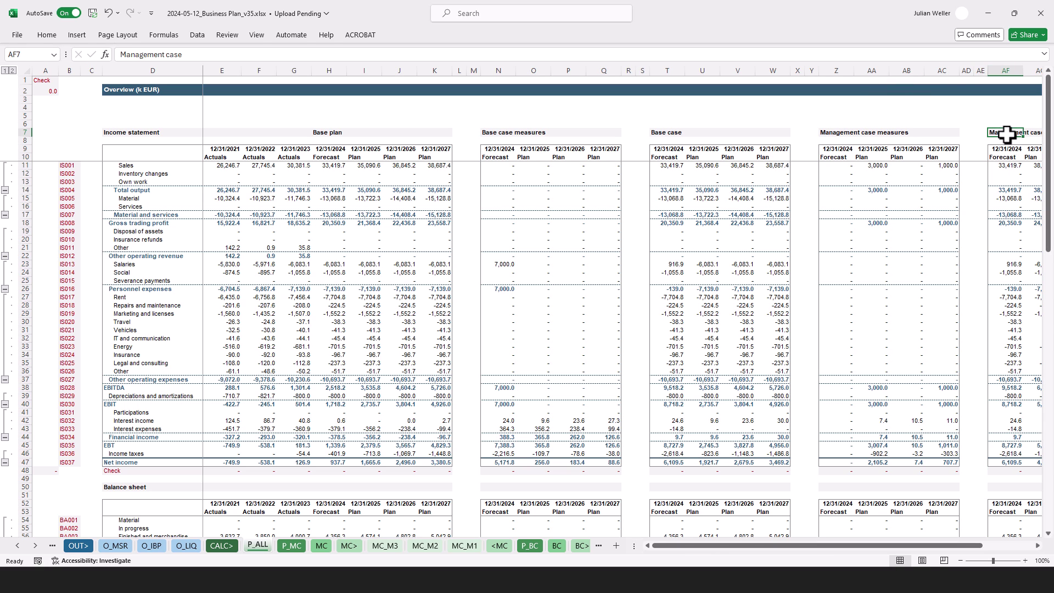
click(188, 546)
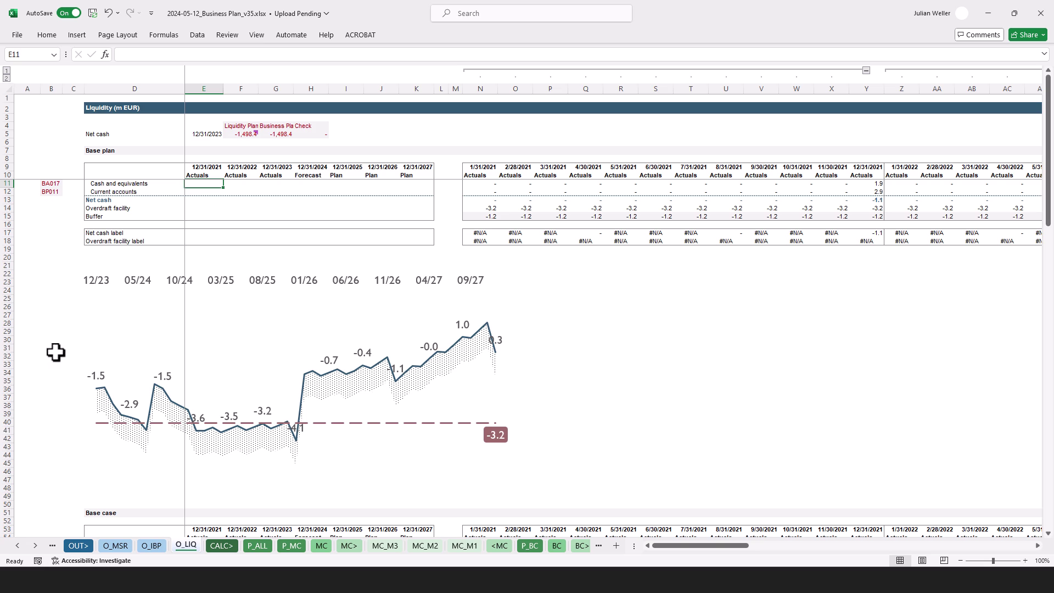
Scroll through the base plan, base case and management case liquidity charts, then open O_IBP
click(18, 545)
click(17, 544)
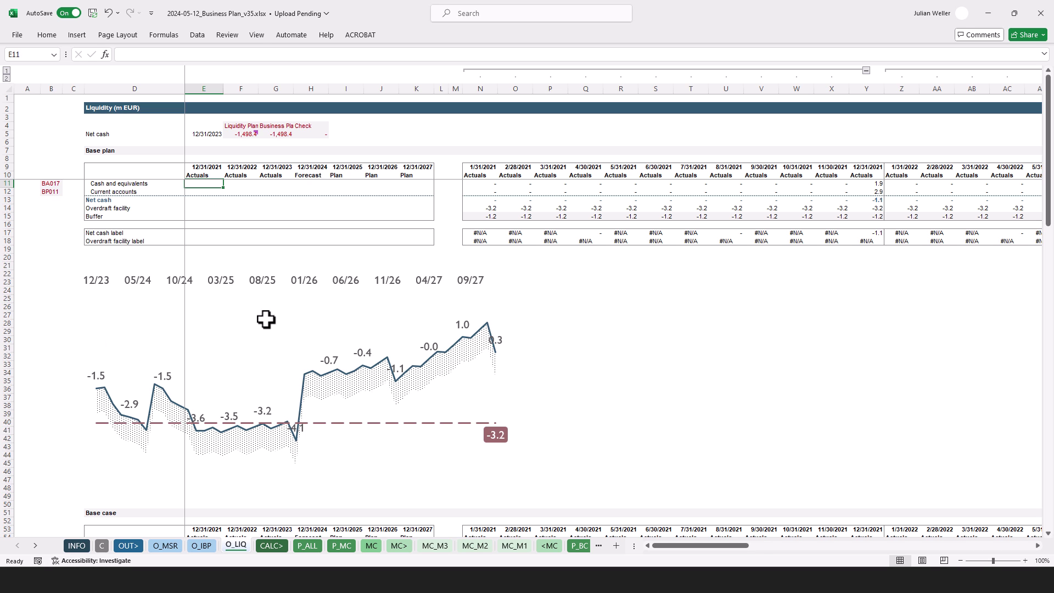
scroll(236, 321, down, 13)
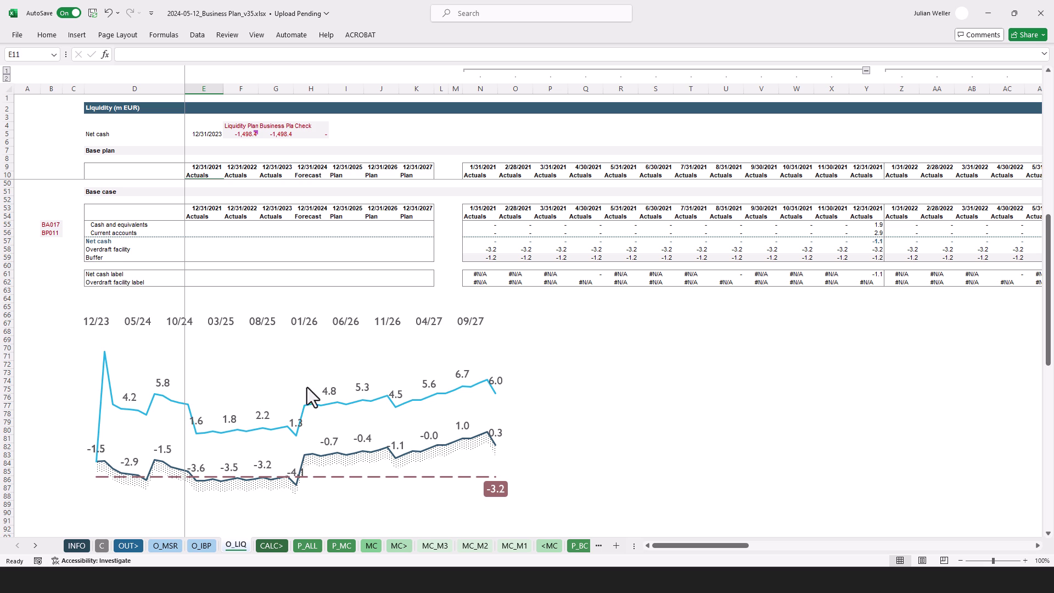
scroll(271, 384, down, 15)
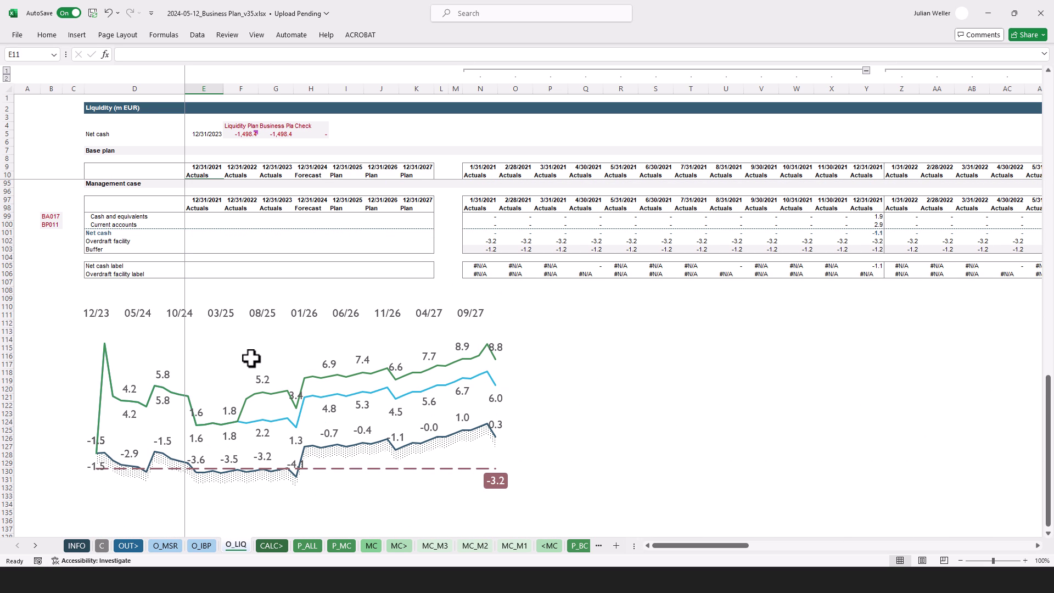
scroll(251, 358, up, 20)
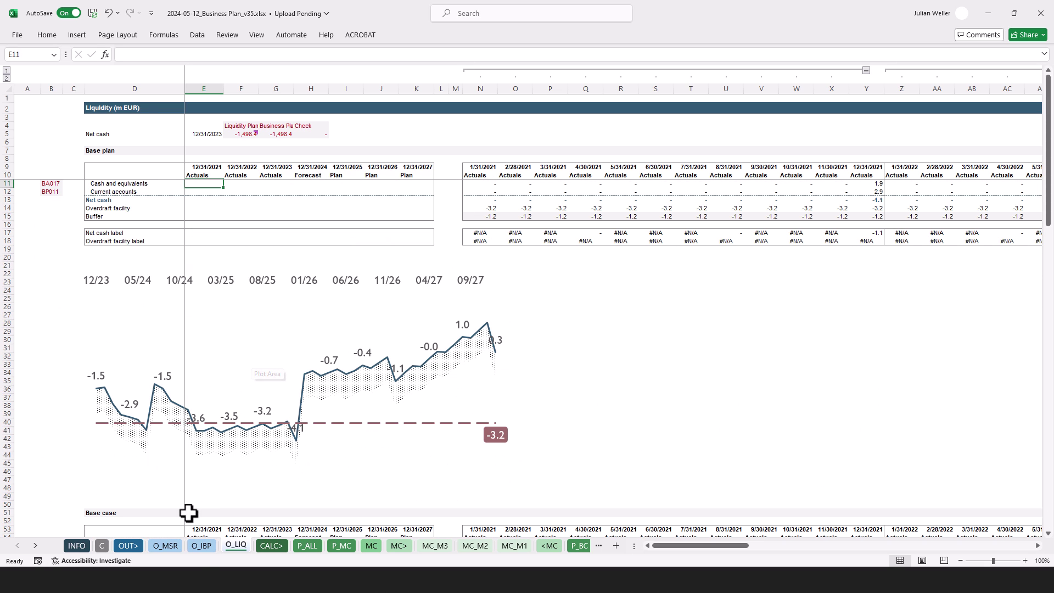
click(197, 545)
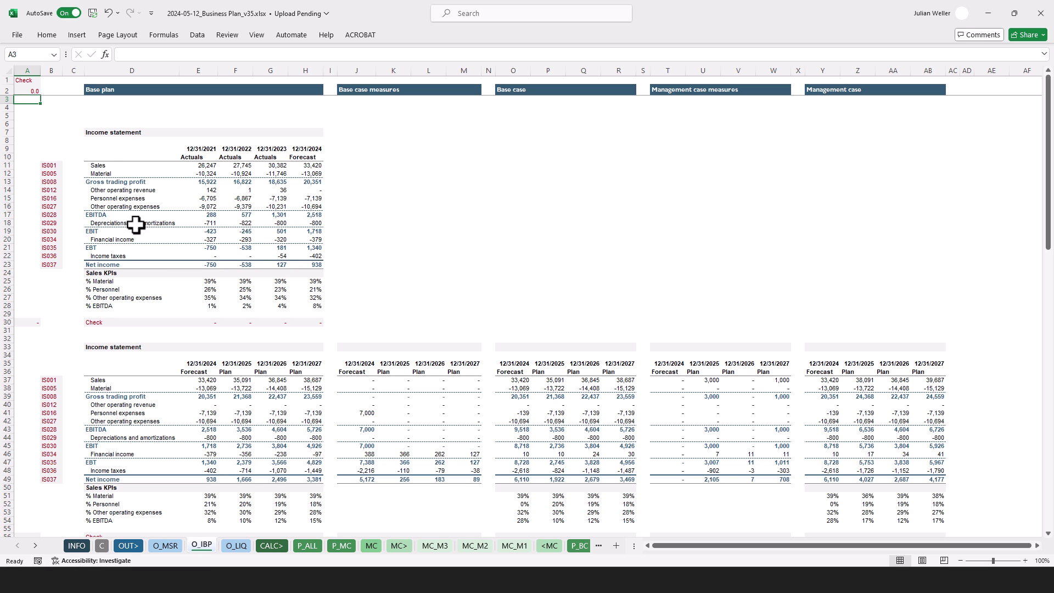
Scroll the O_IBP balance sheet output, then view O_MSR and C before returning to INFO
scroll(146, 284, down, 11)
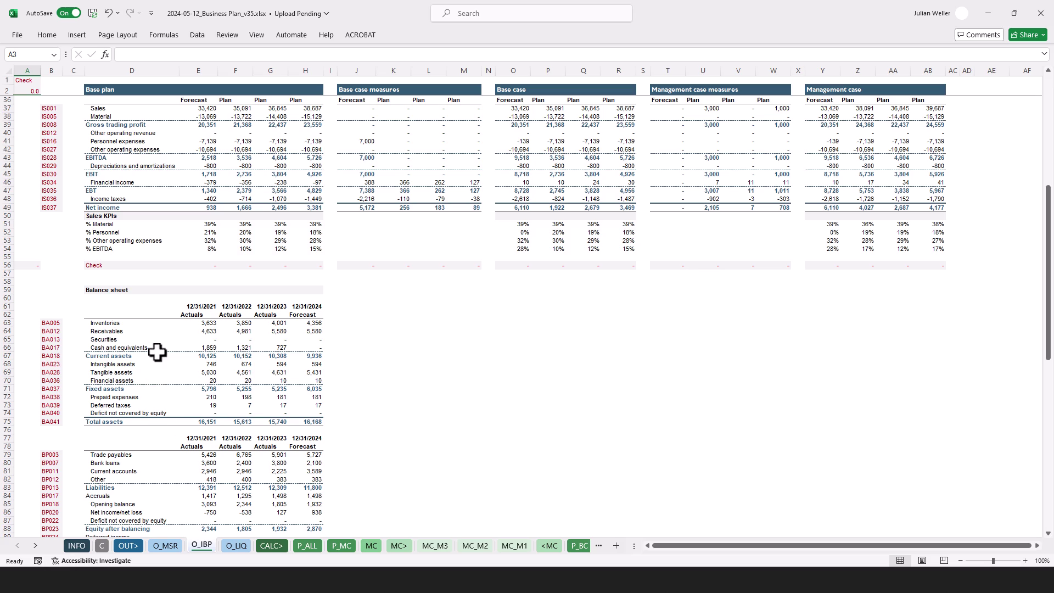
scroll(161, 339, down, 20)
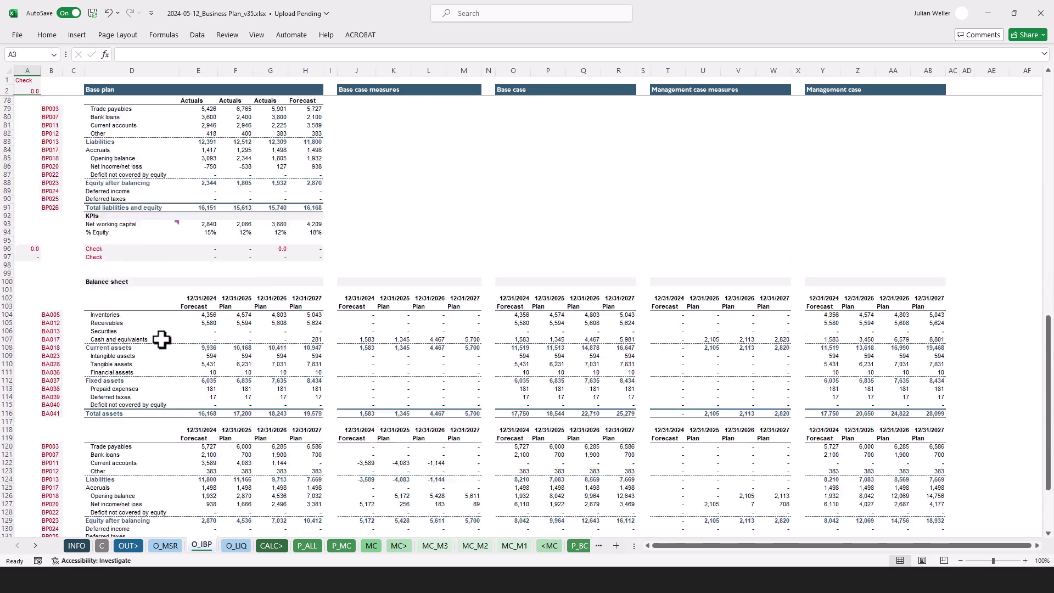
scroll(167, 321, up, 2)
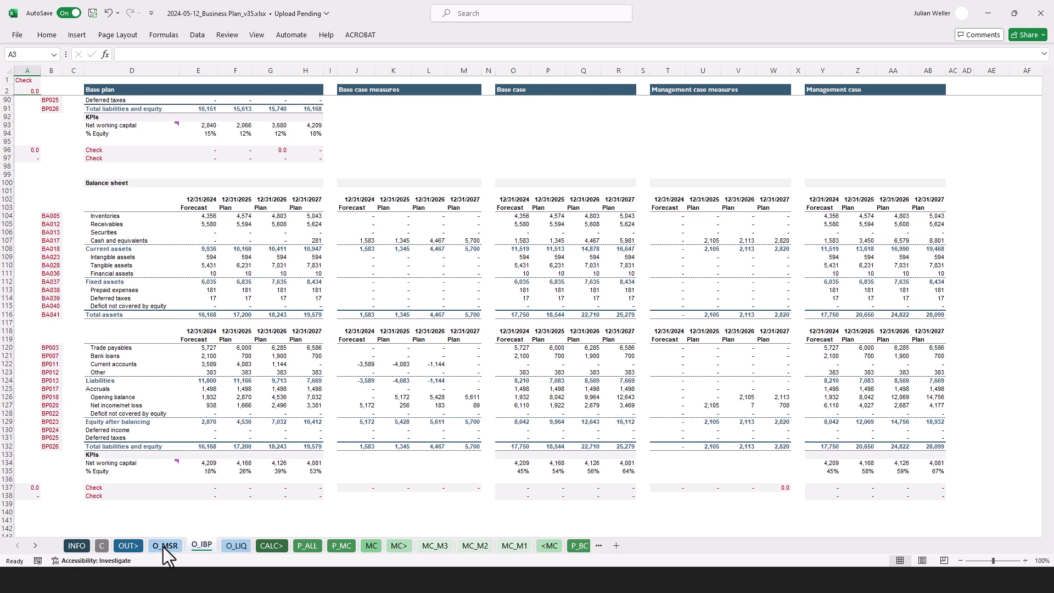
click(164, 545)
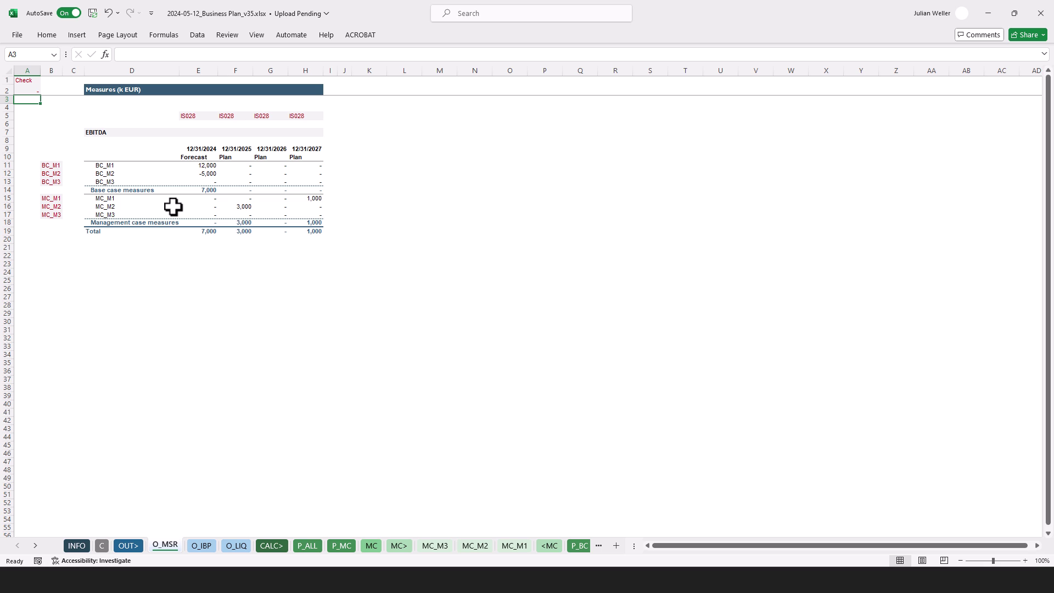
click(102, 545)
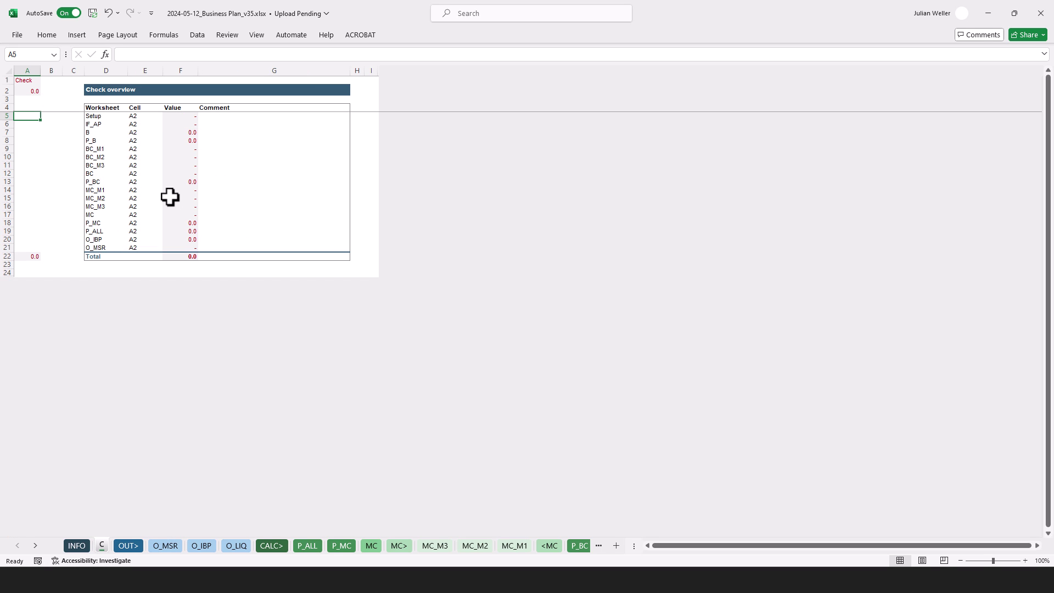
click(77, 546)
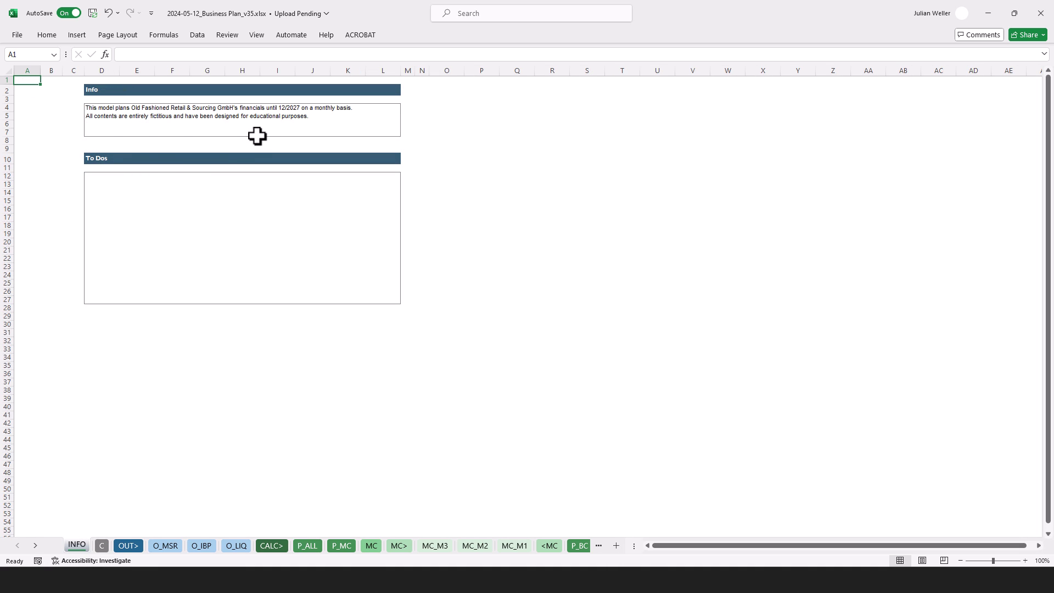